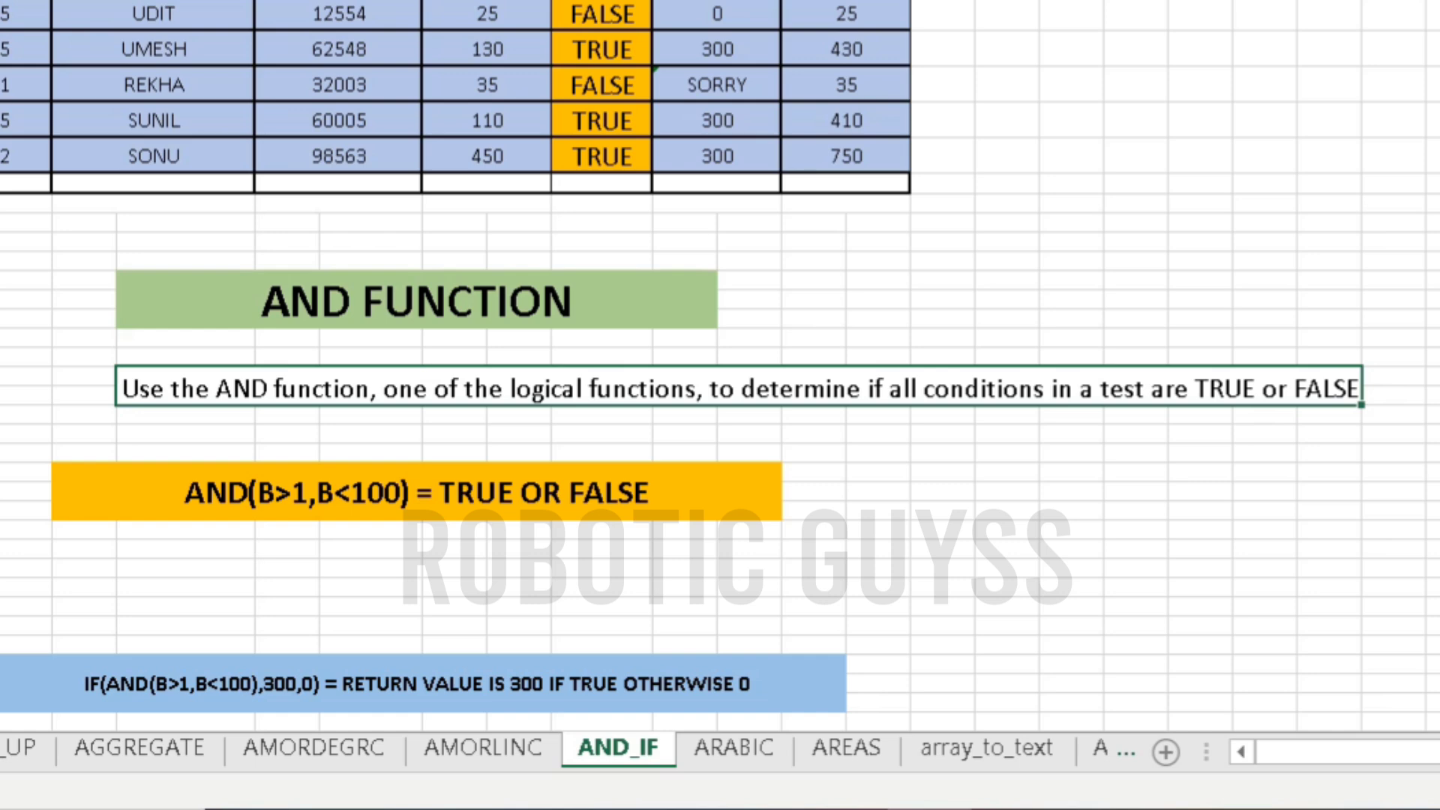
# Step: Read the AND function's description and its example syntax in the notes below the sales table
pyautogui.moveTo(510, 388); pyautogui.dragTo(696, 389)
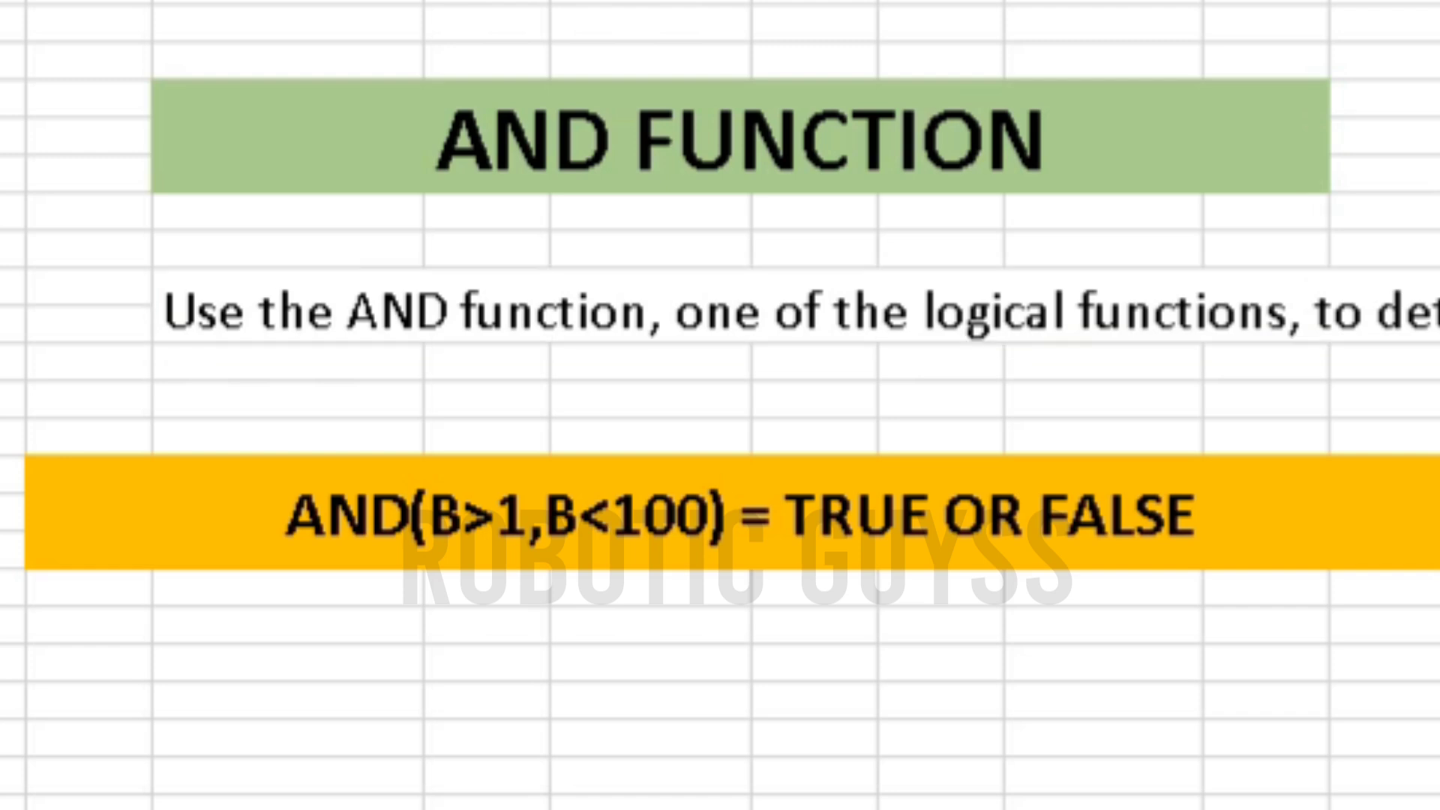
pyautogui.click(486, 588)
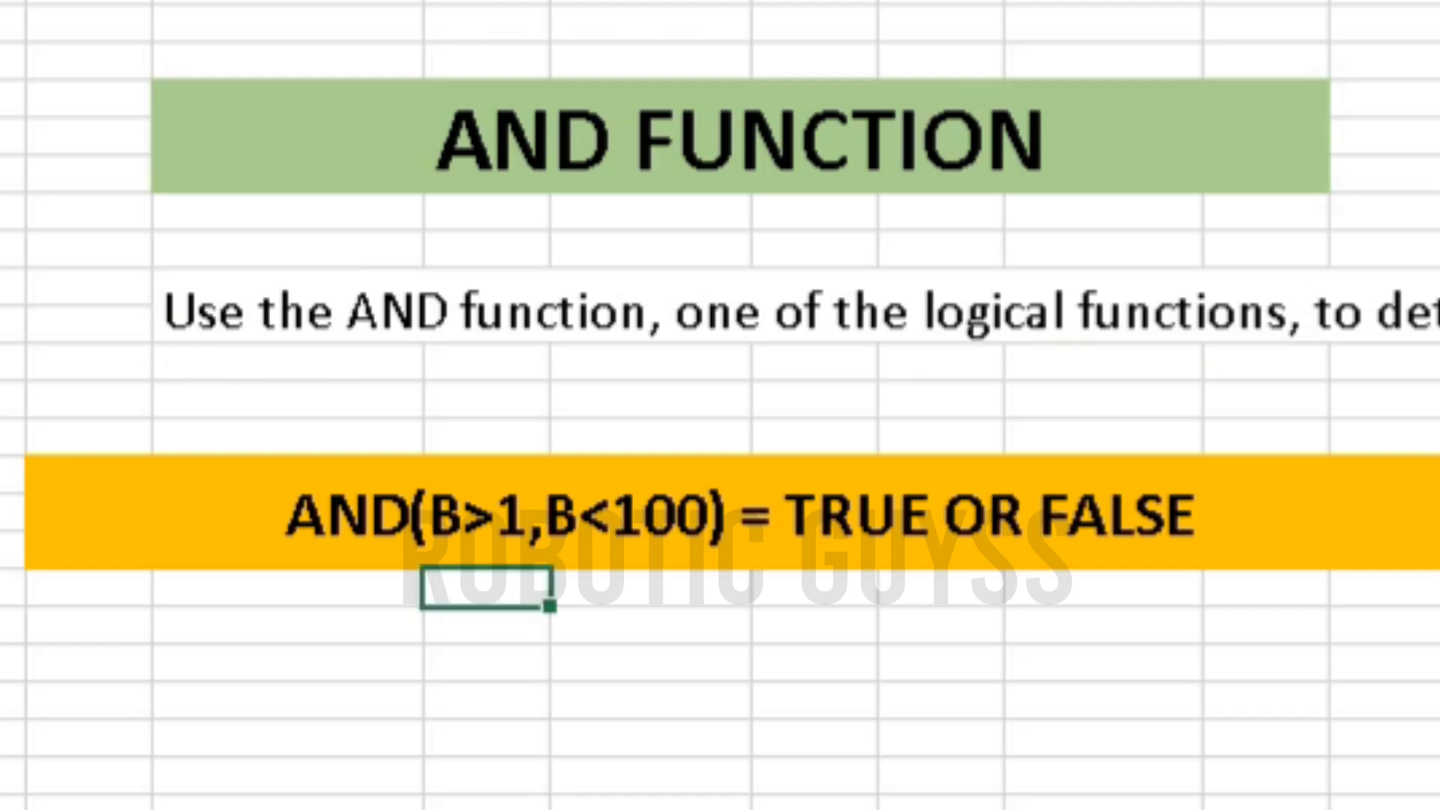
pyautogui.click(486, 513)
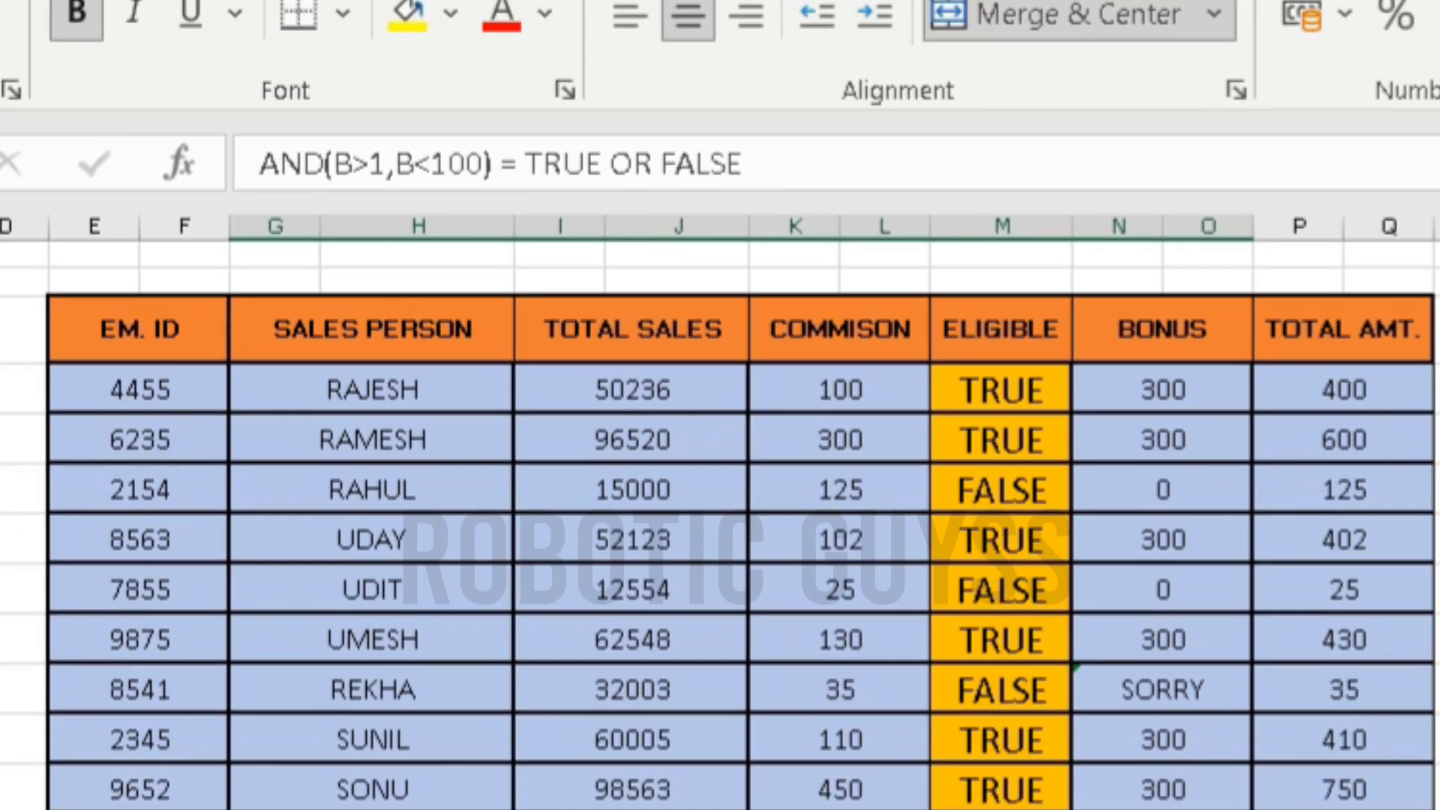
# Step: Examine the AND formulas in the ELIGIBLE column for the first three sales people
pyautogui.click(1001, 389)
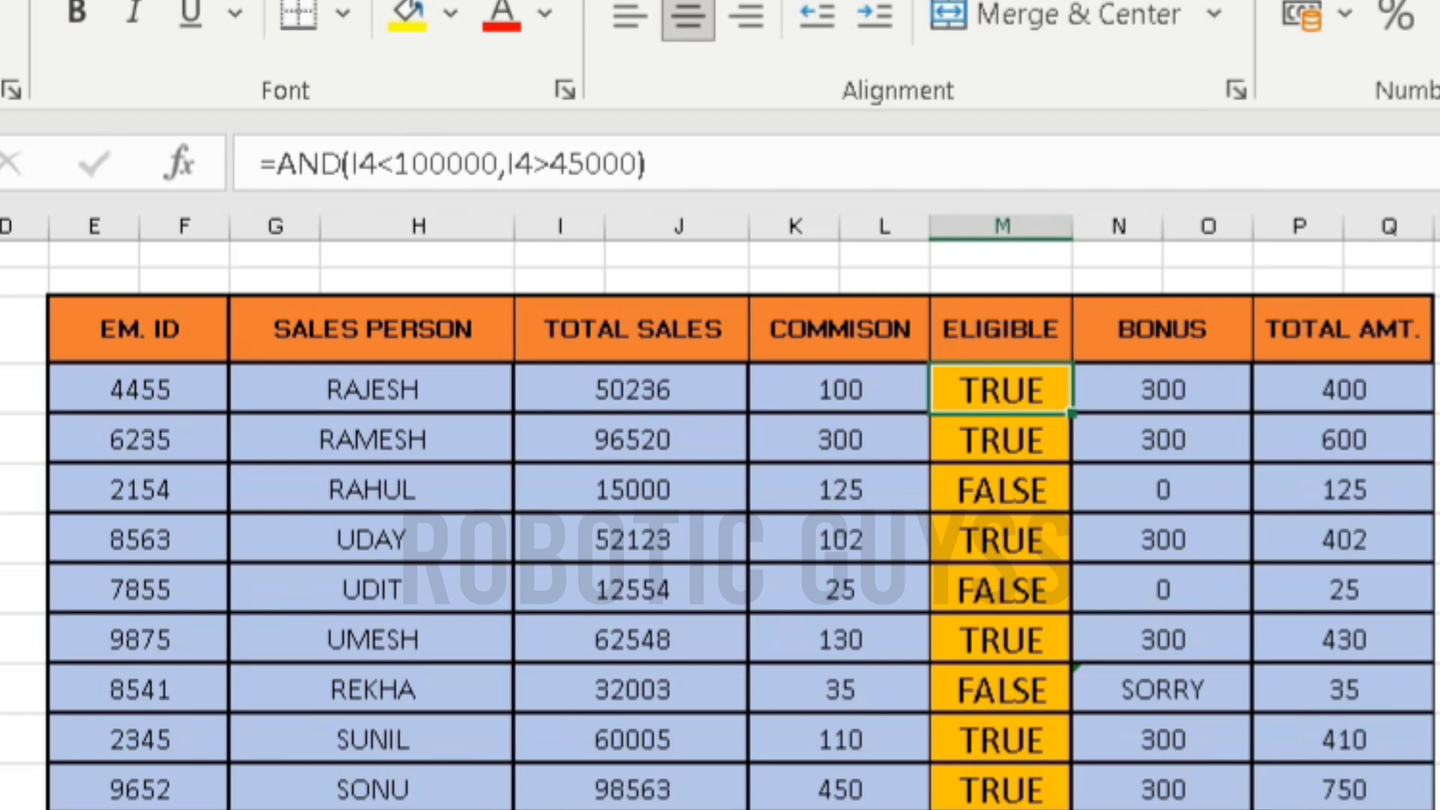
pyautogui.click(649, 164)
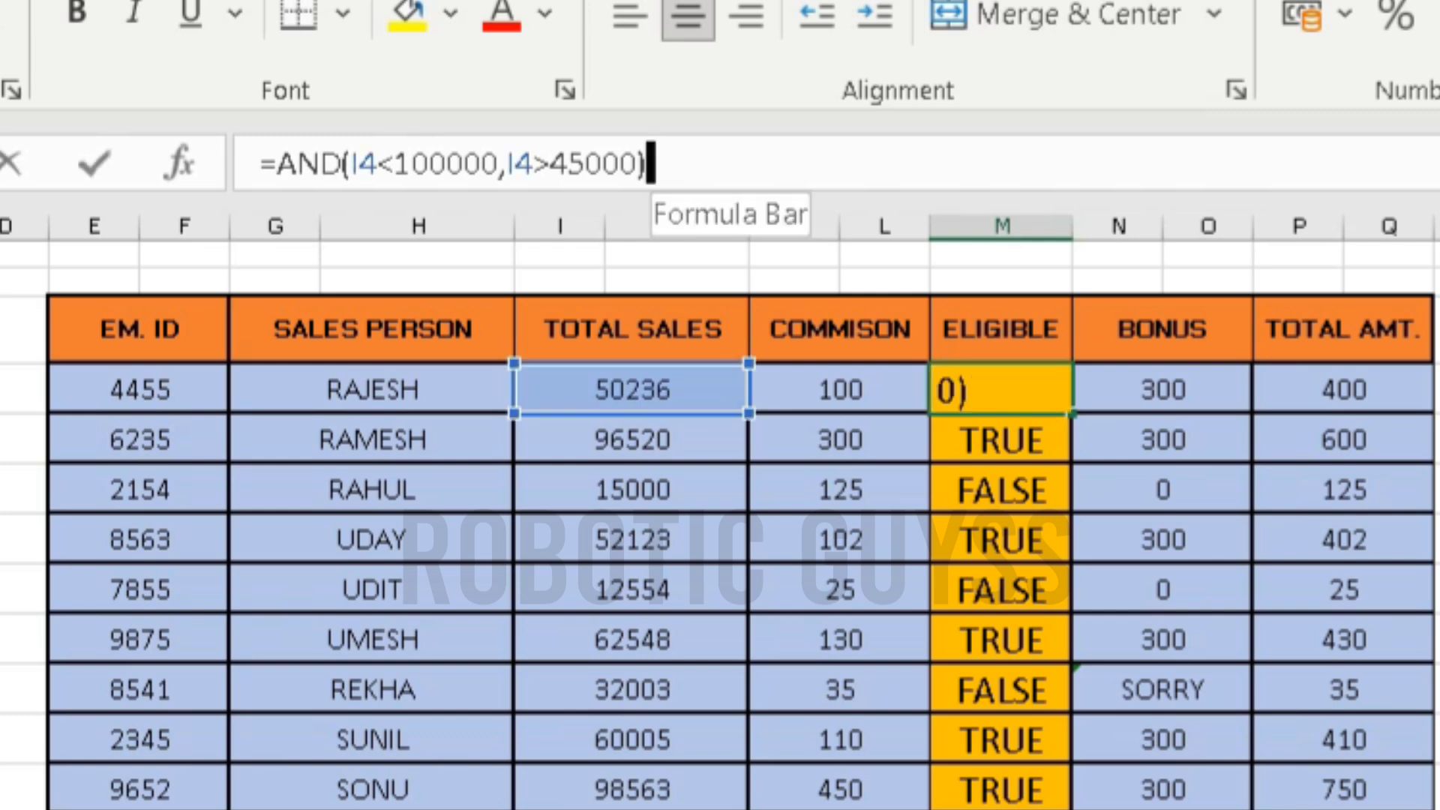
pyautogui.moveTo(648, 163); pyautogui.dragTo(261, 164)
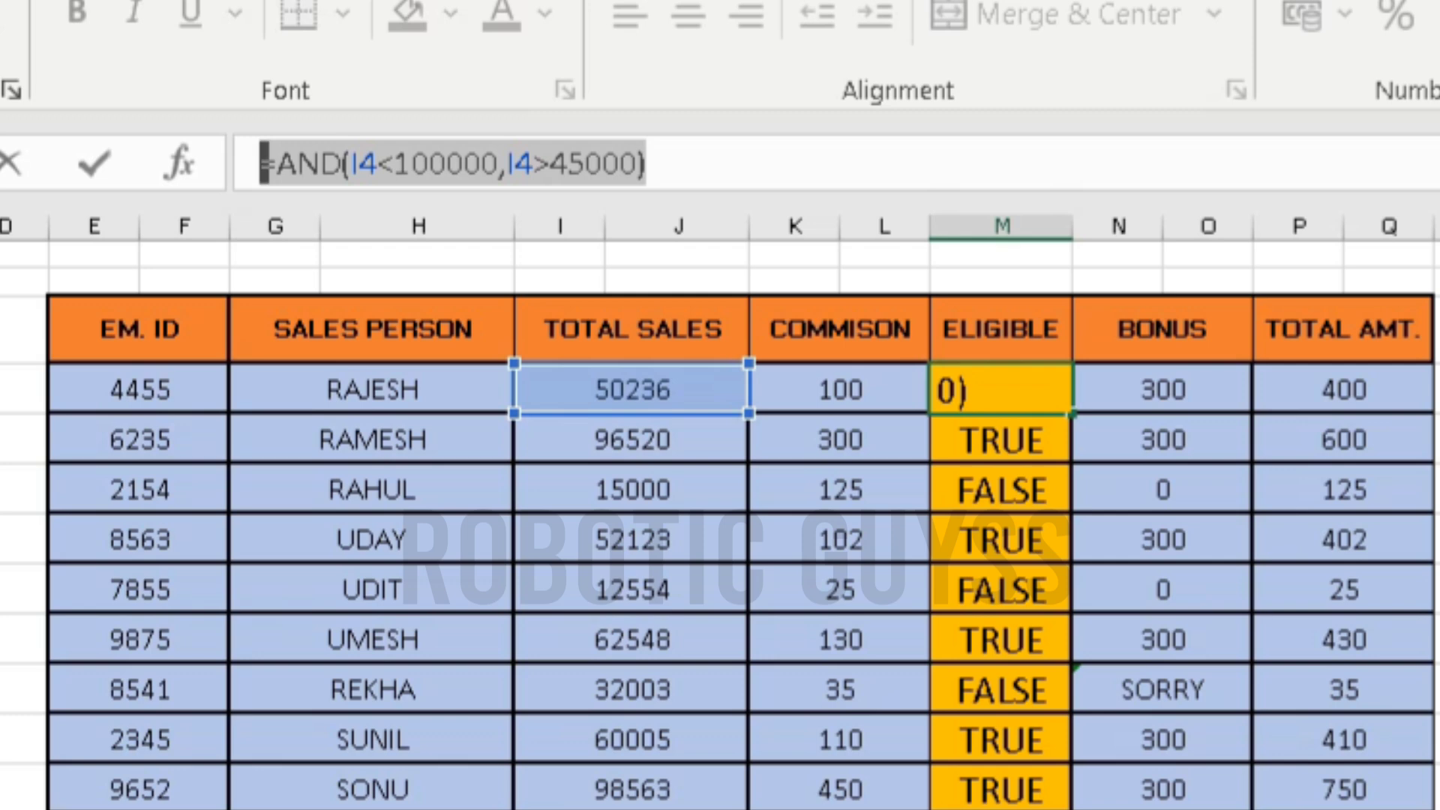
pyautogui.press('Return')
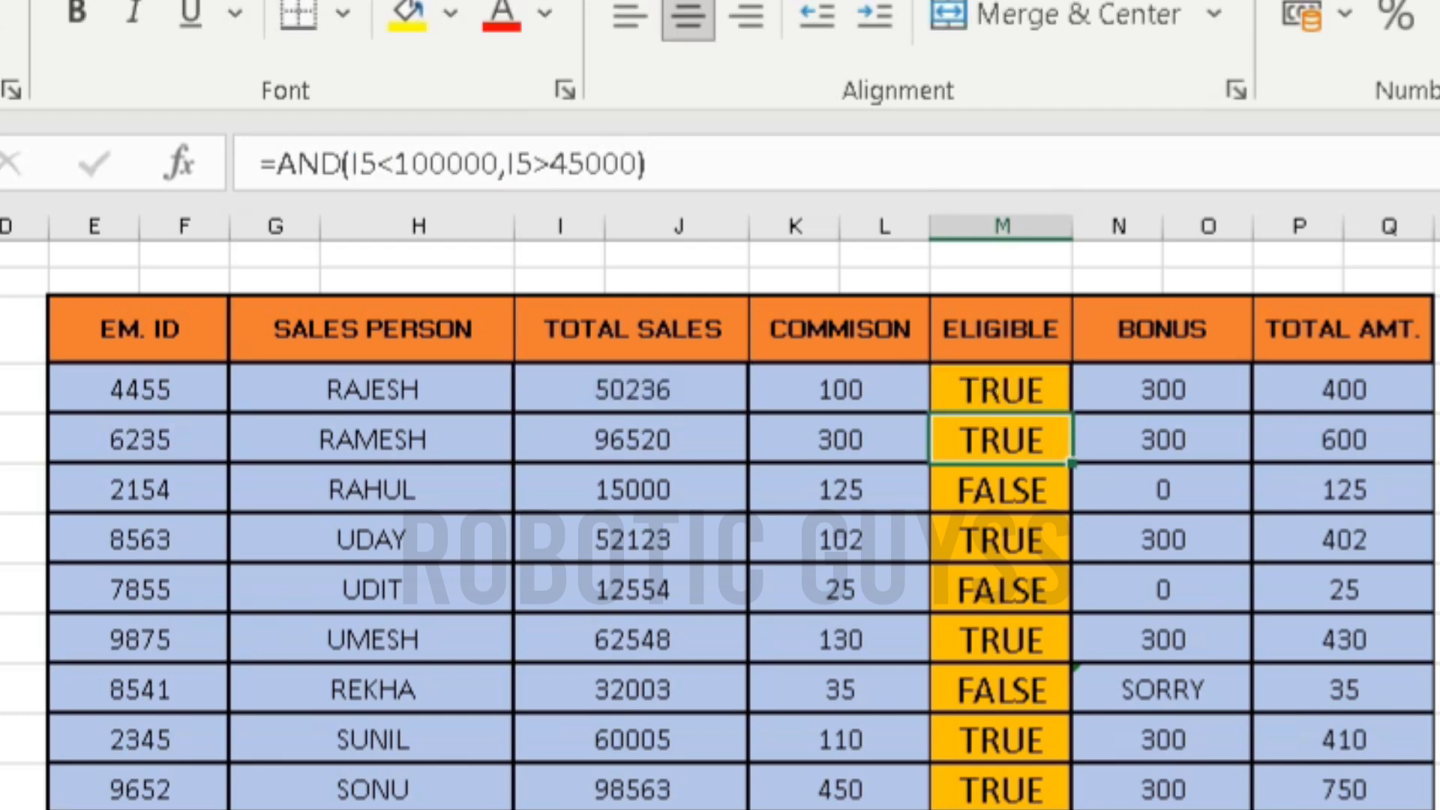
pyautogui.press('Up')
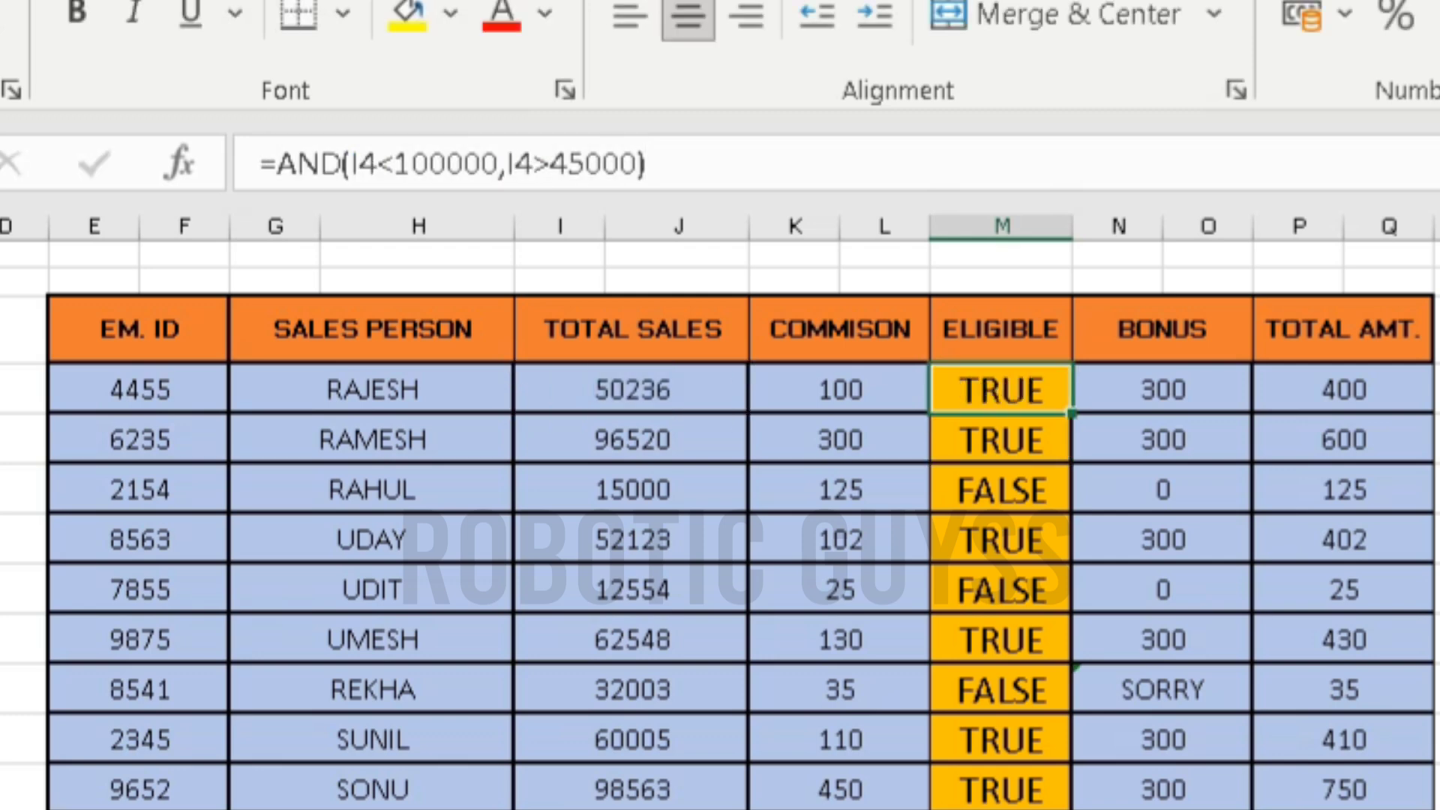
pyautogui.press('Down')
pyautogui.press('Down')
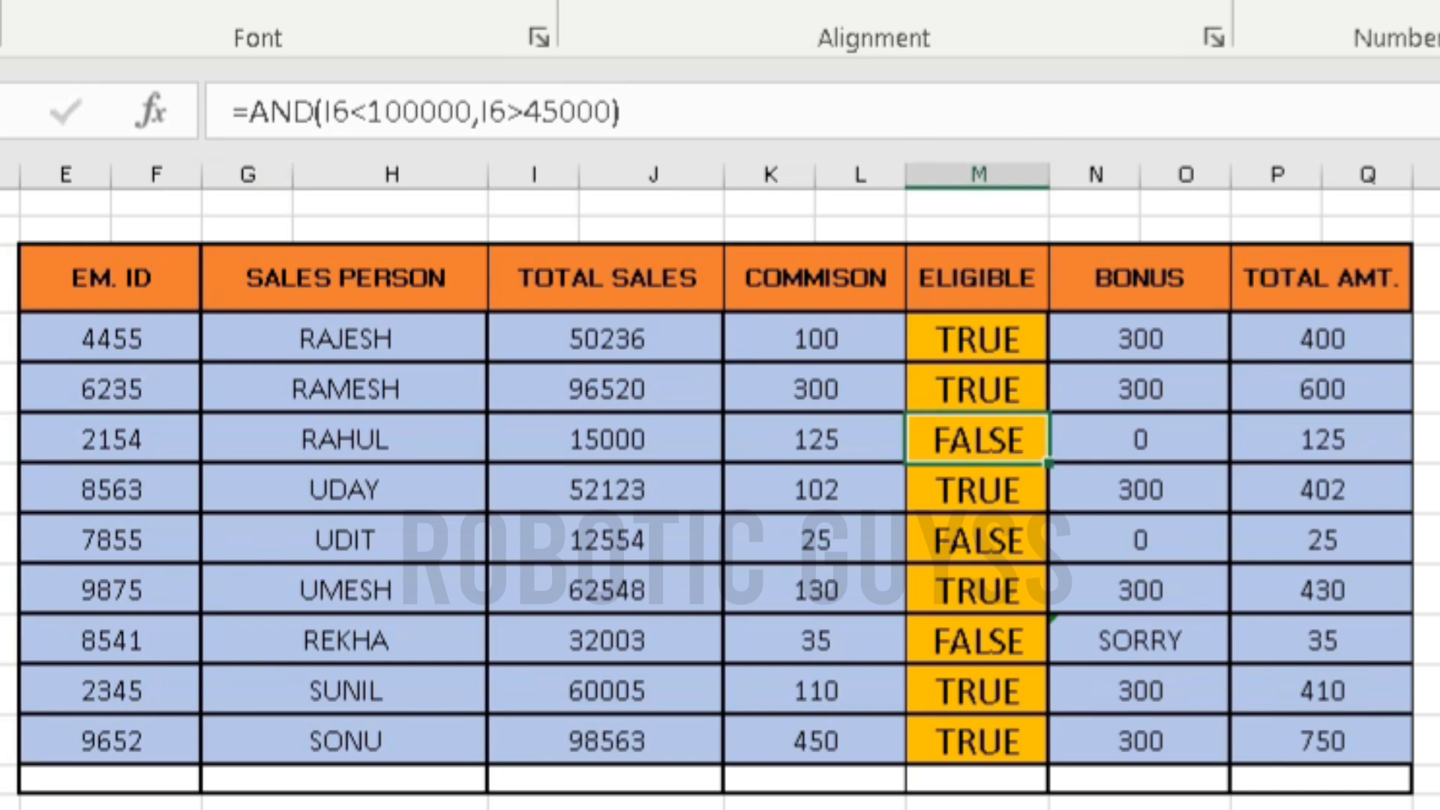
# Step: Inspect the IF-AND formulas in the first and third BONUS cells and the SUM formula in the first TOTAL AMT. cell
pyautogui.click(1140, 339)
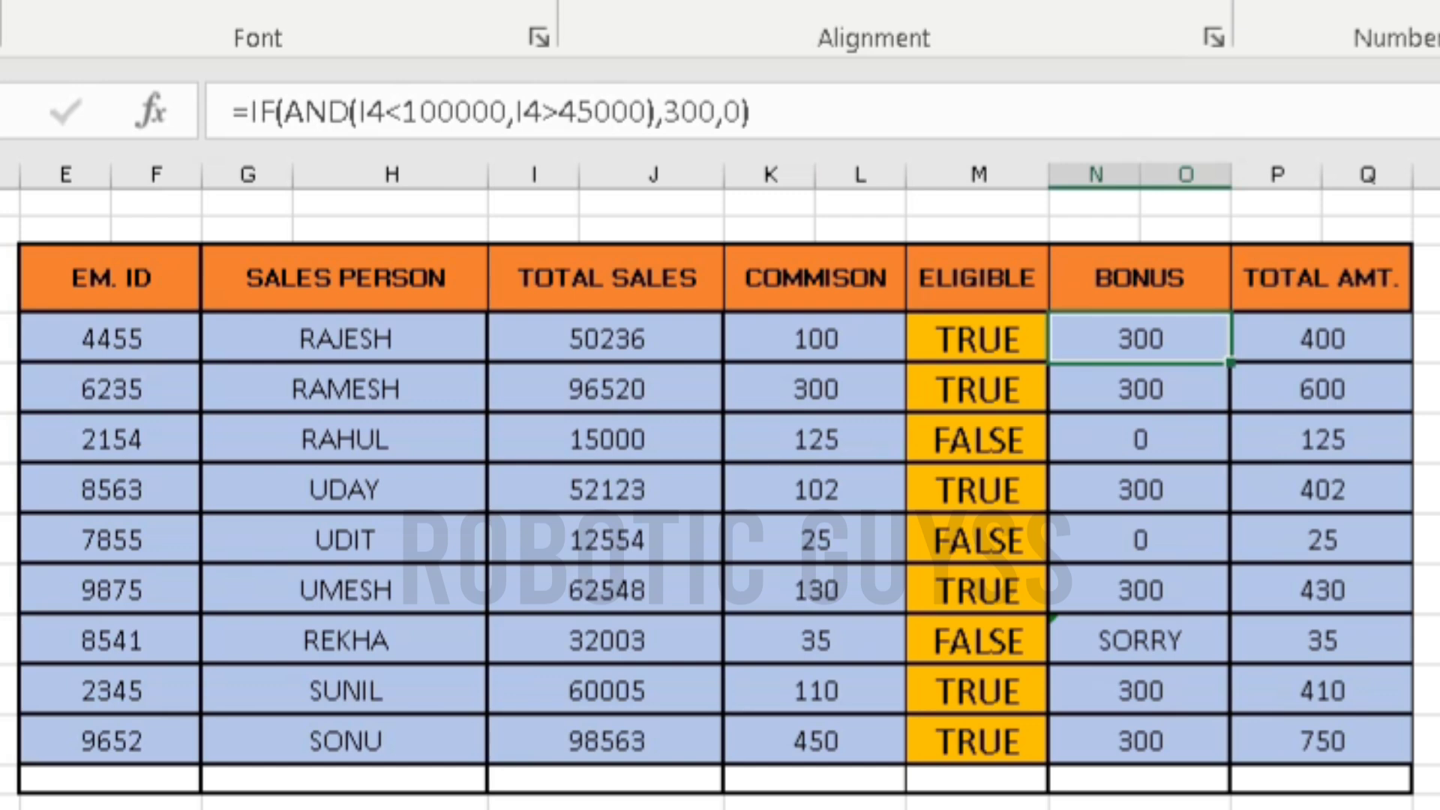
pyautogui.click(1141, 439)
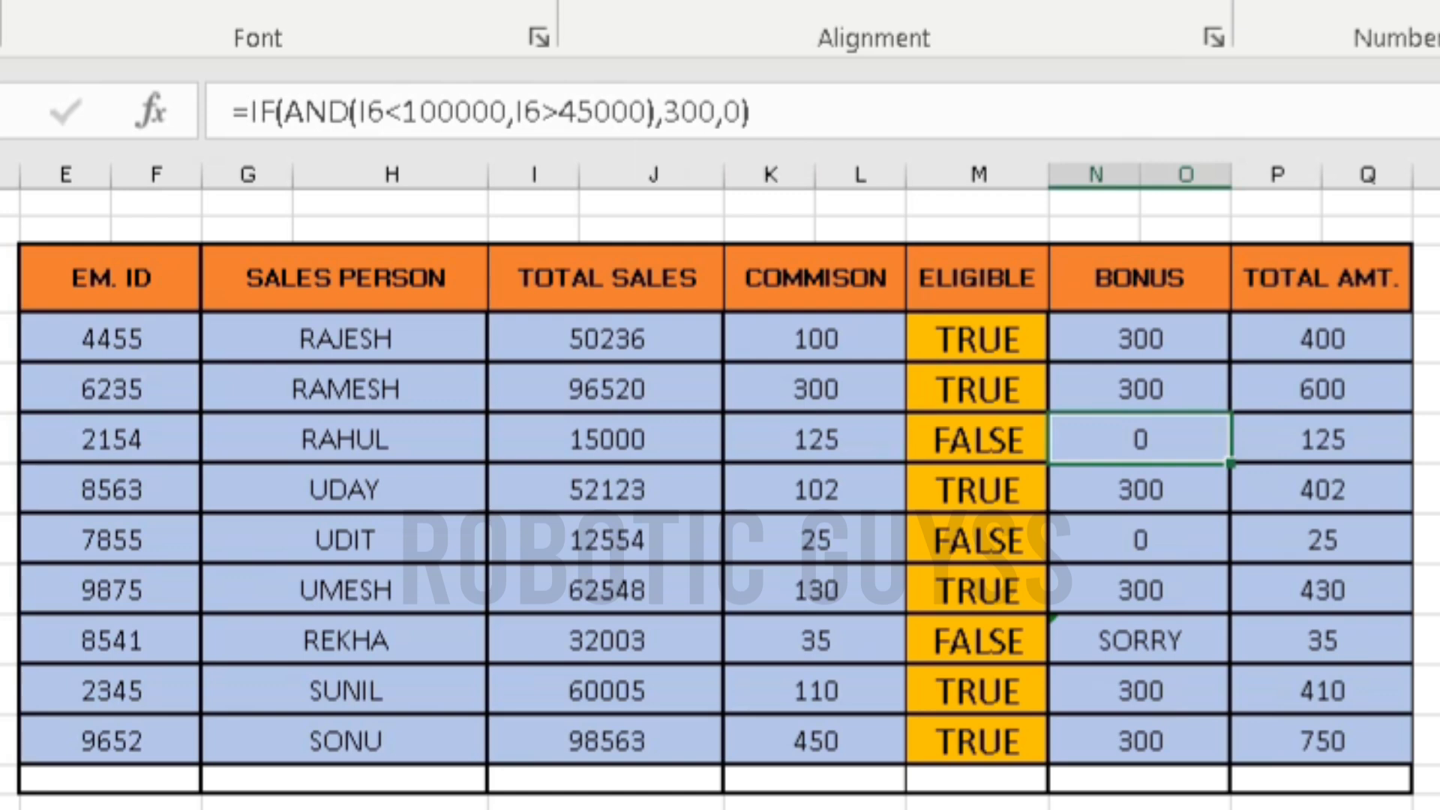
pyautogui.click(1323, 340)
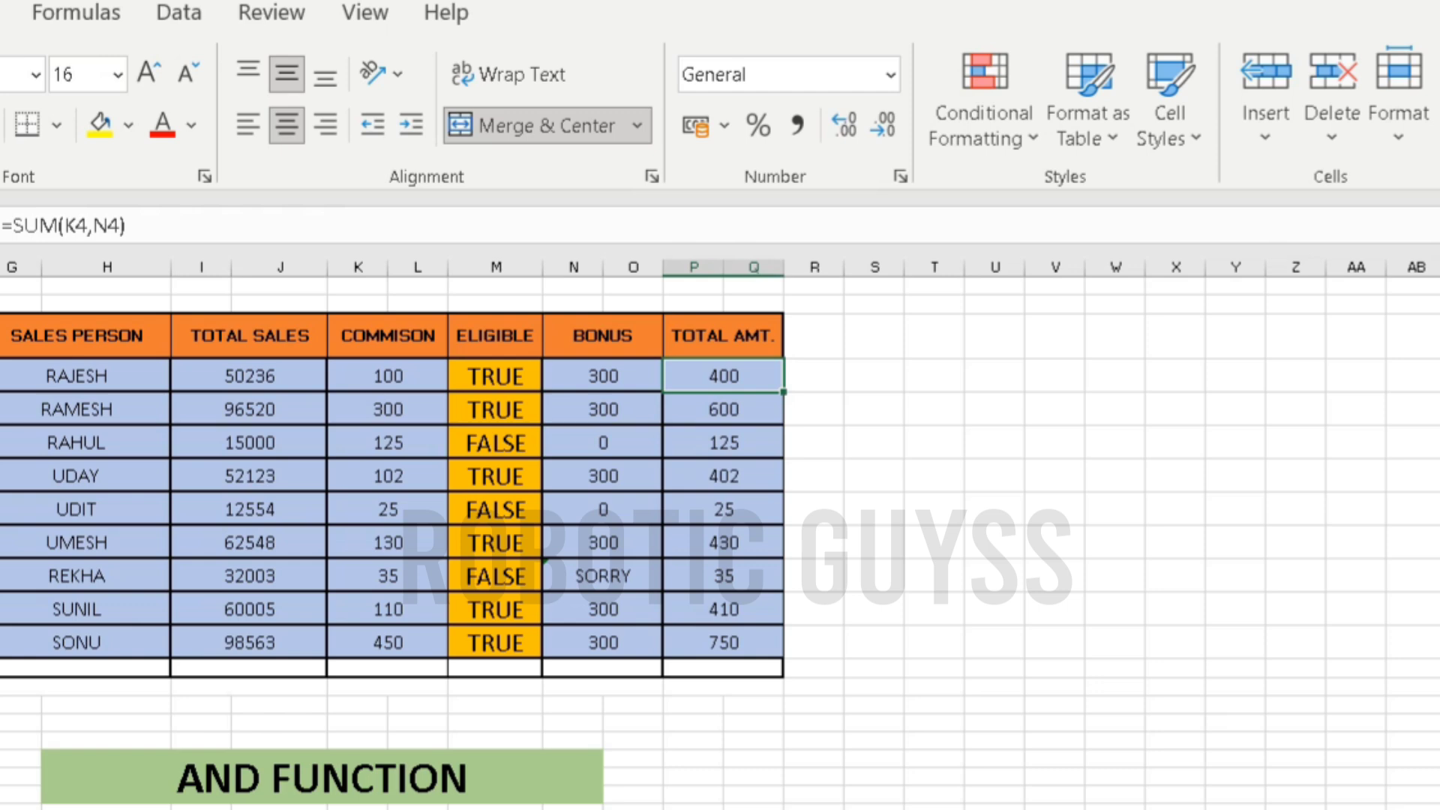
# Step: Enter the formula =AND(I4>50000,I4<80000) in cell V7 to test the first TOTAL SALES value
pyautogui.click(1055, 475)
pyautogui.write('=A')
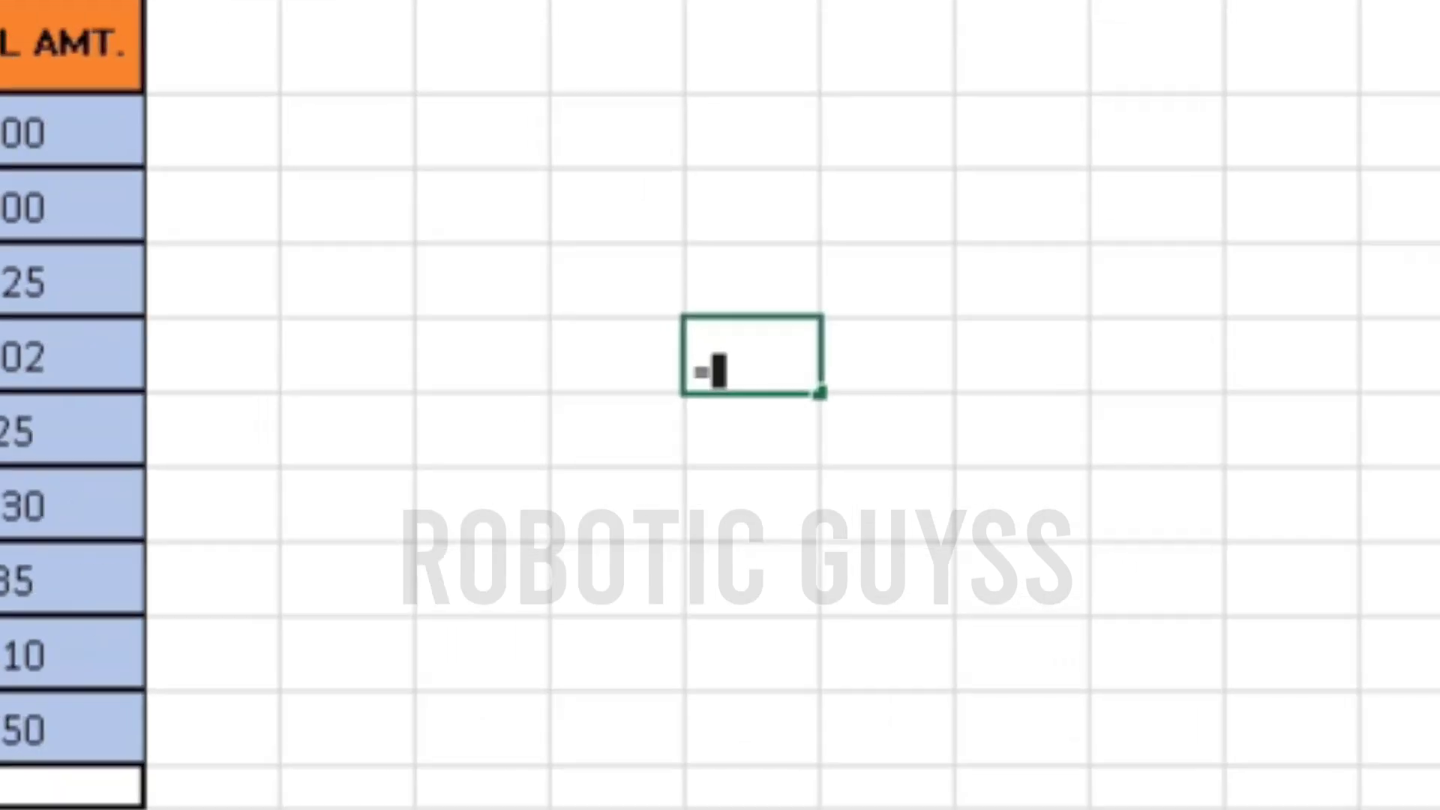
pyautogui.write('ND')
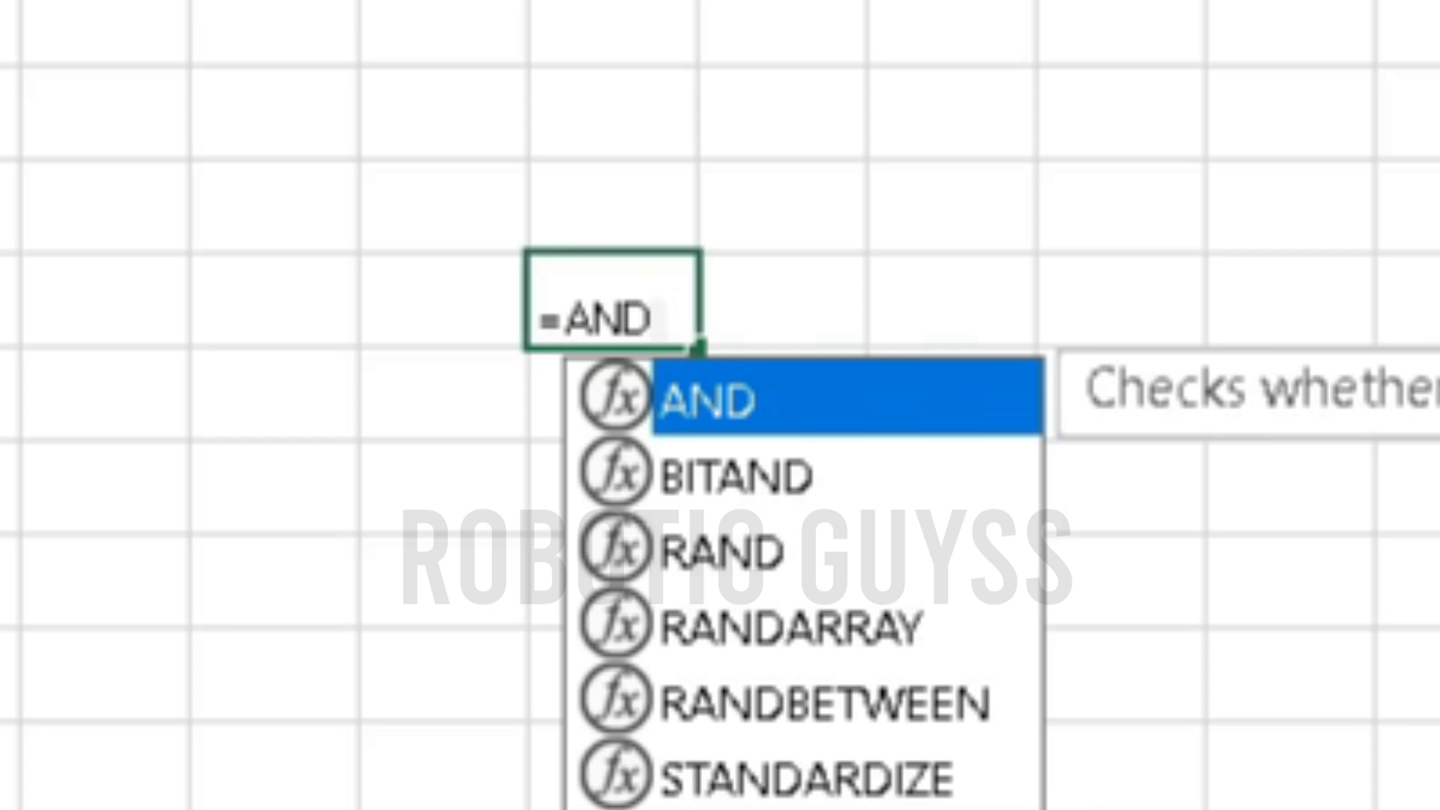
pyautogui.write('(')
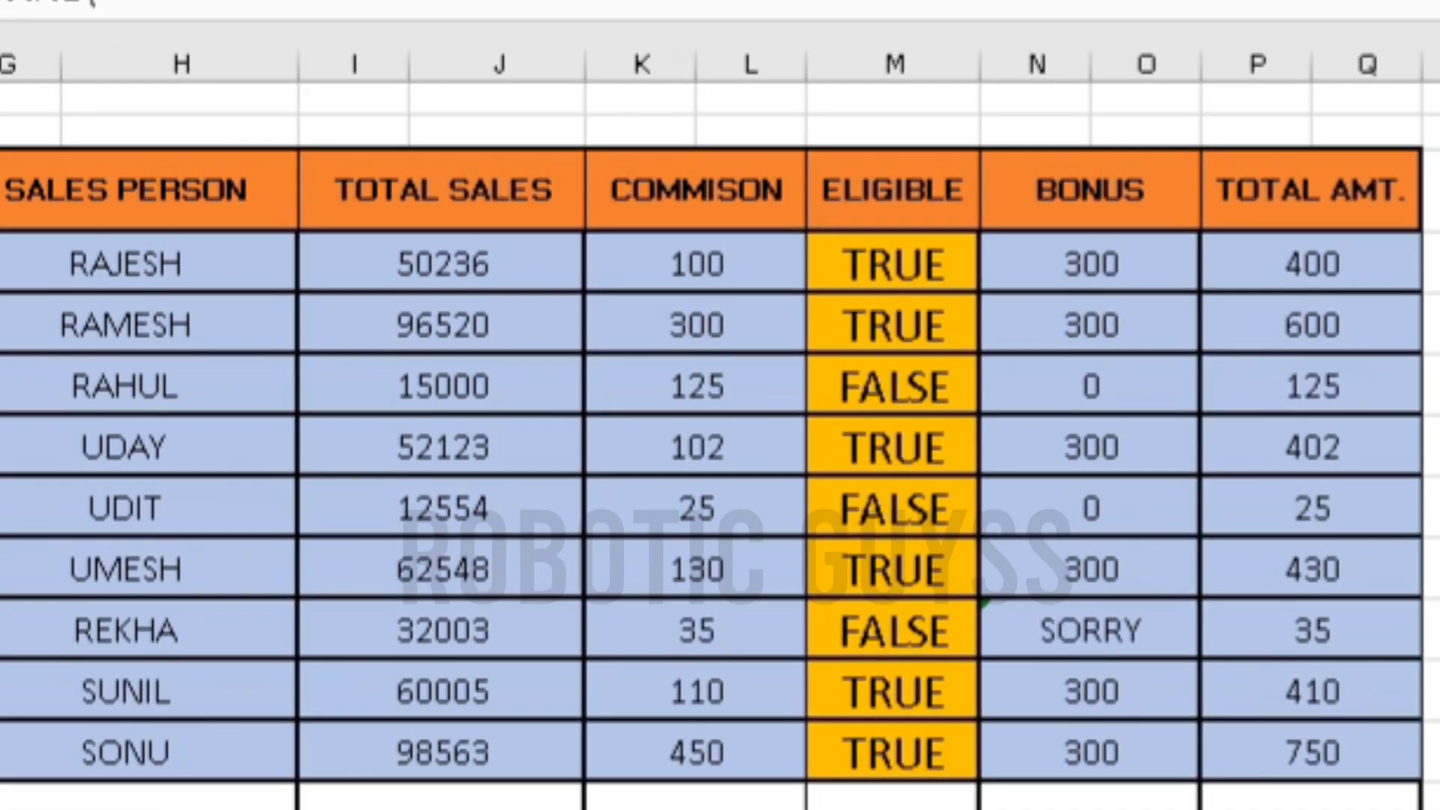
pyautogui.click(443, 264)
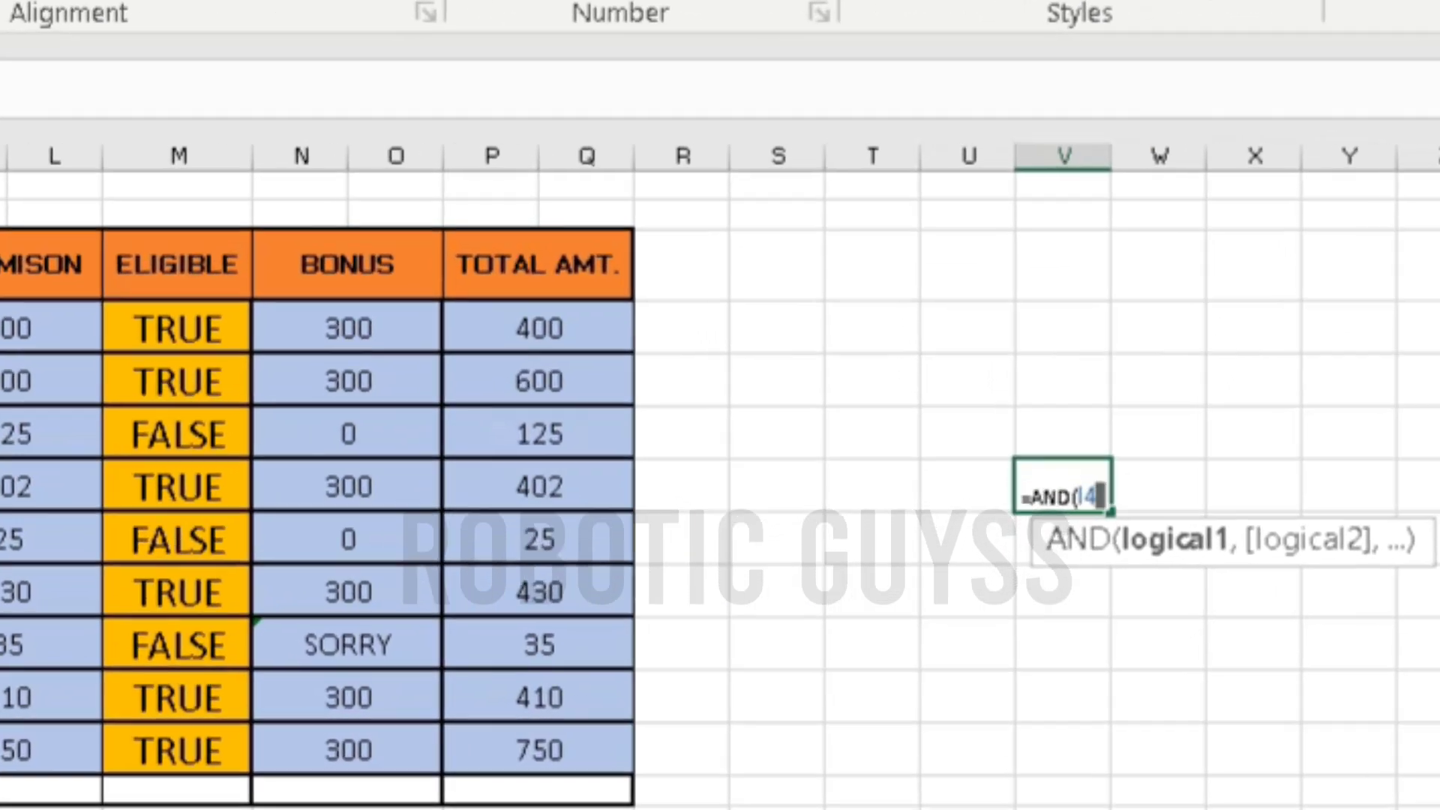
pyautogui.write('>')
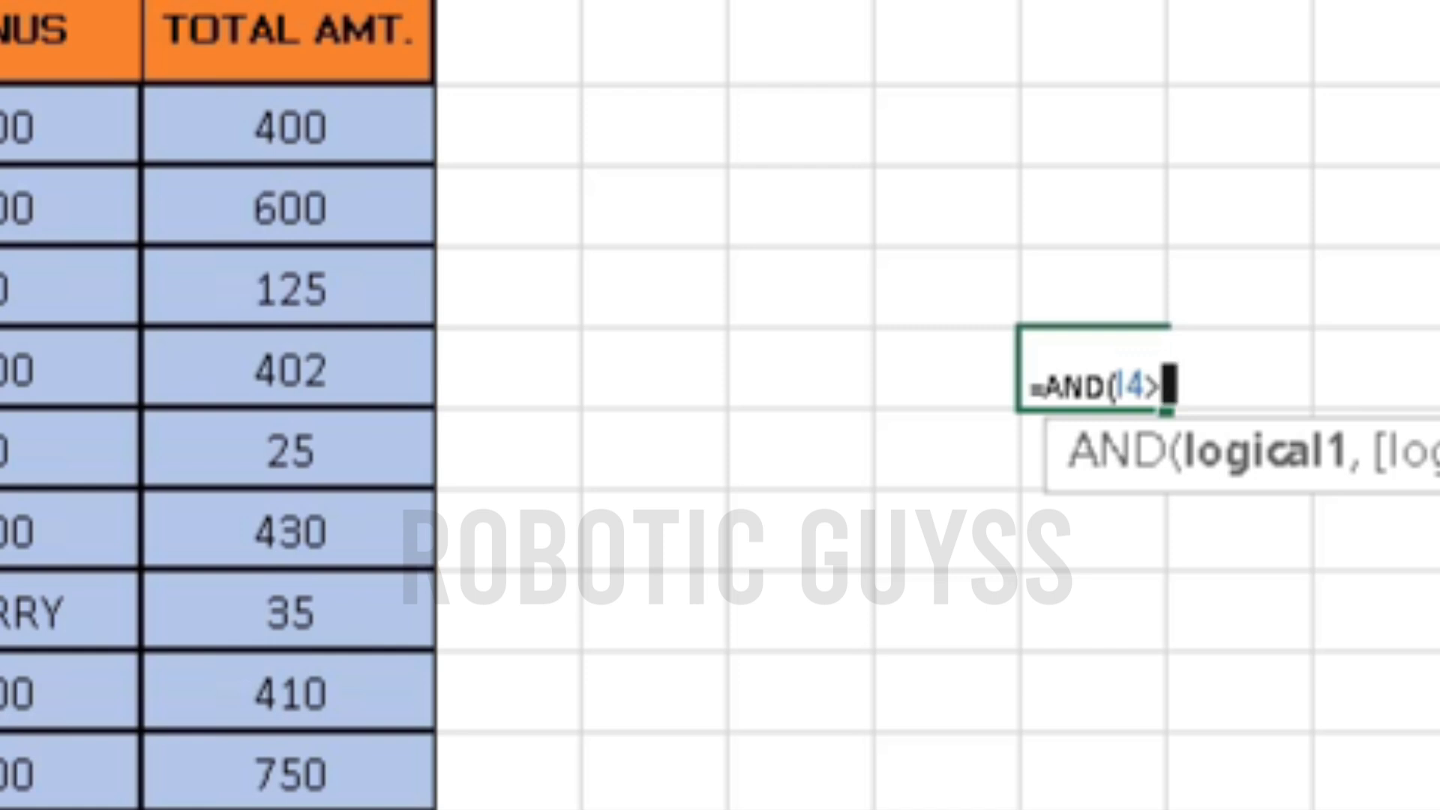
pyautogui.write('5')
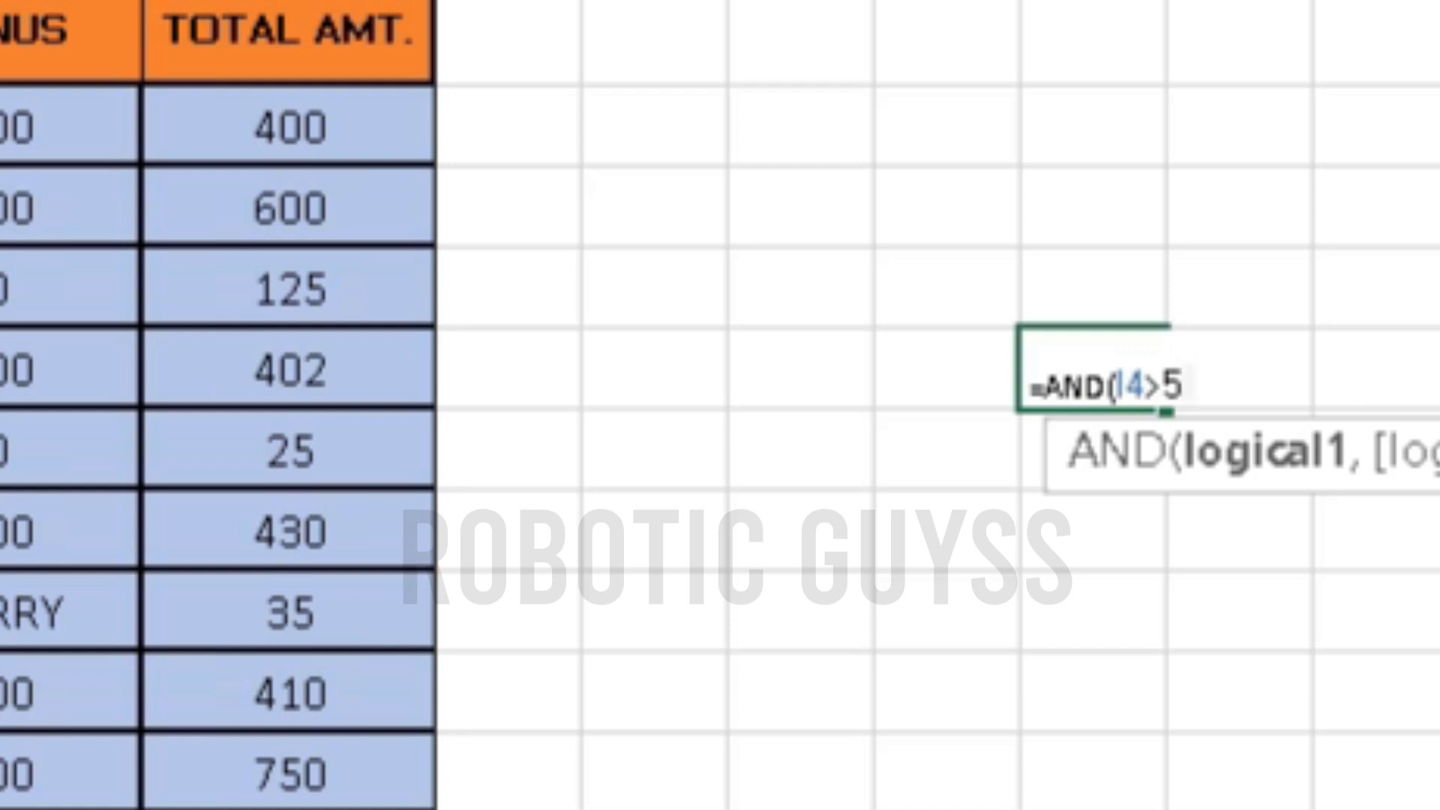
pyautogui.write('0000')
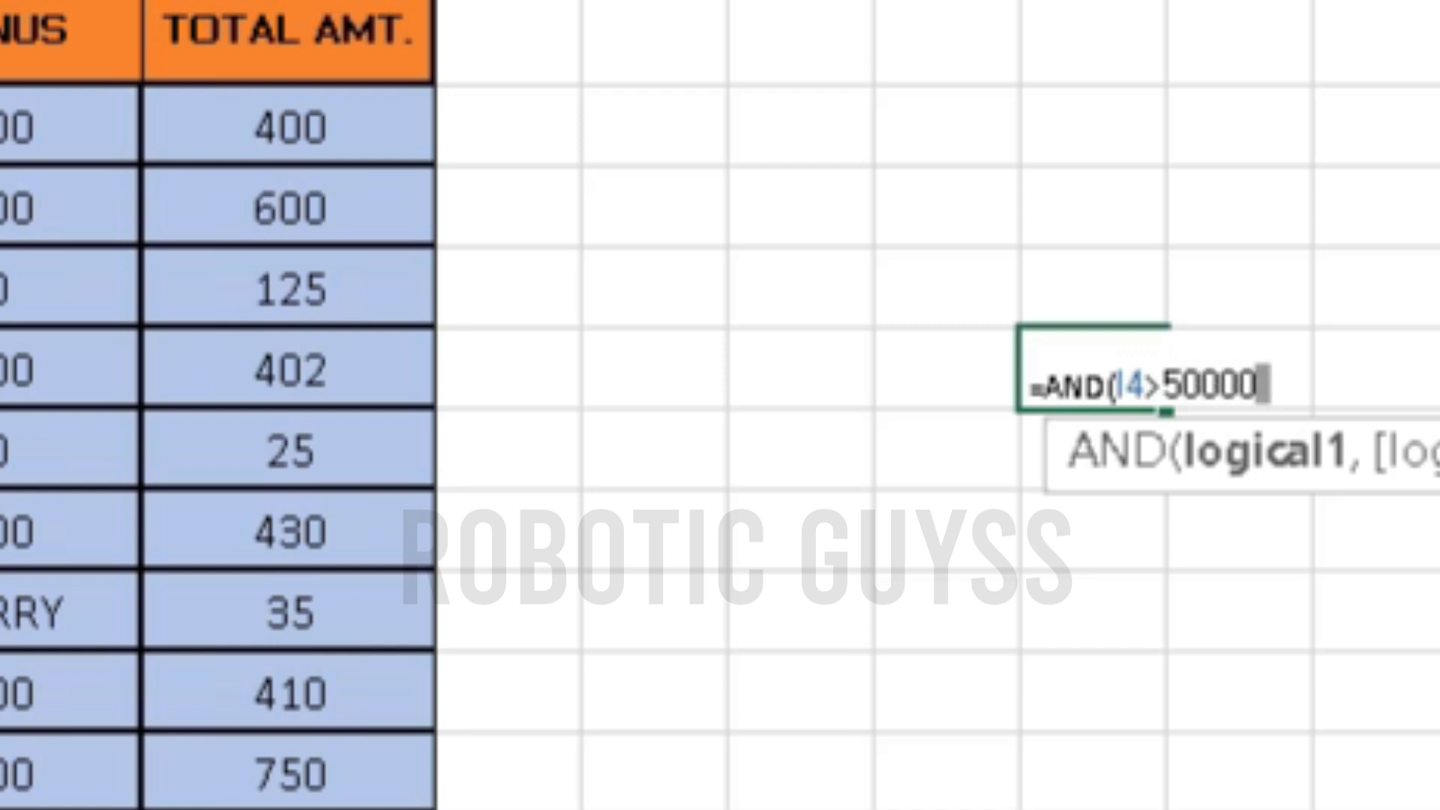
pyautogui.write(',')
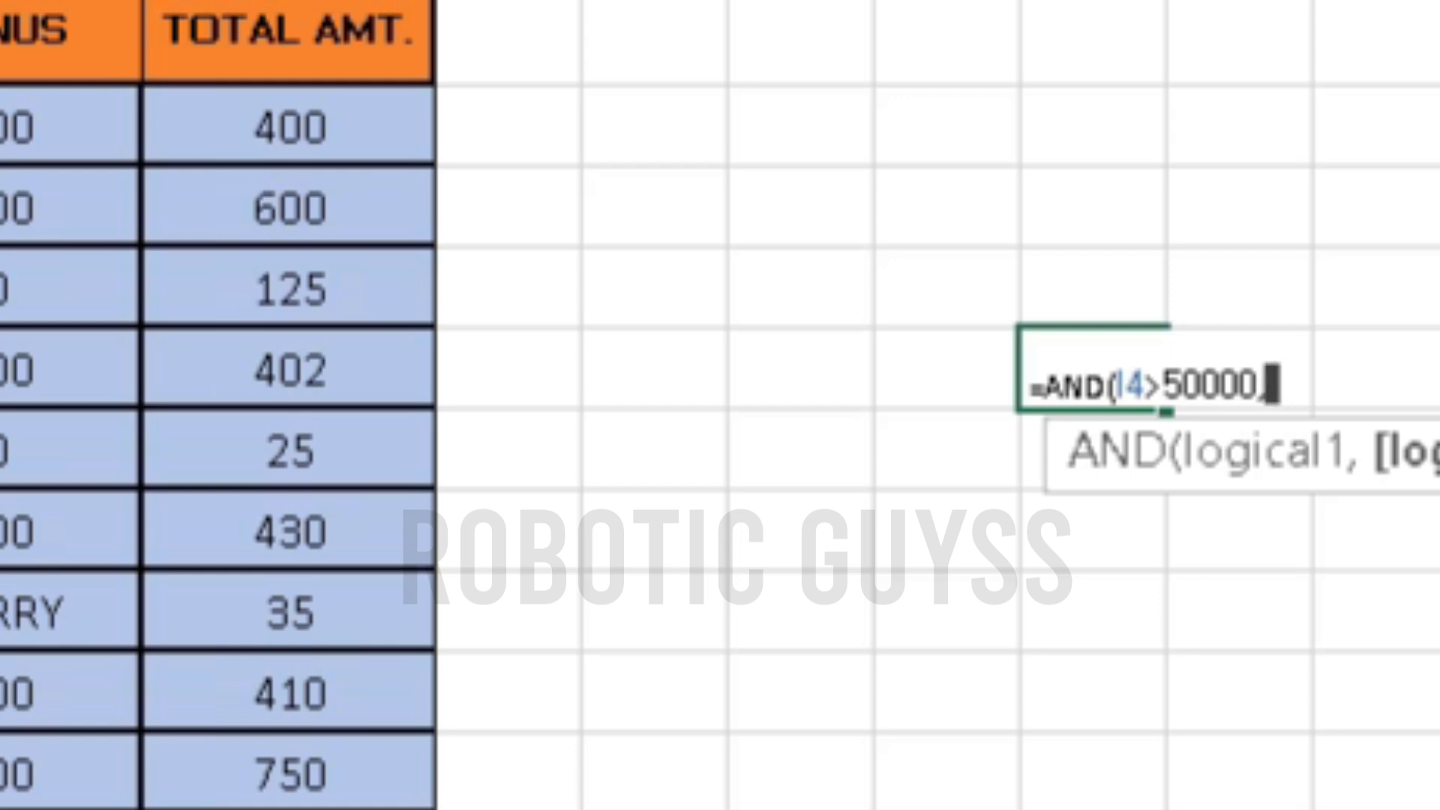
pyautogui.write('I4')
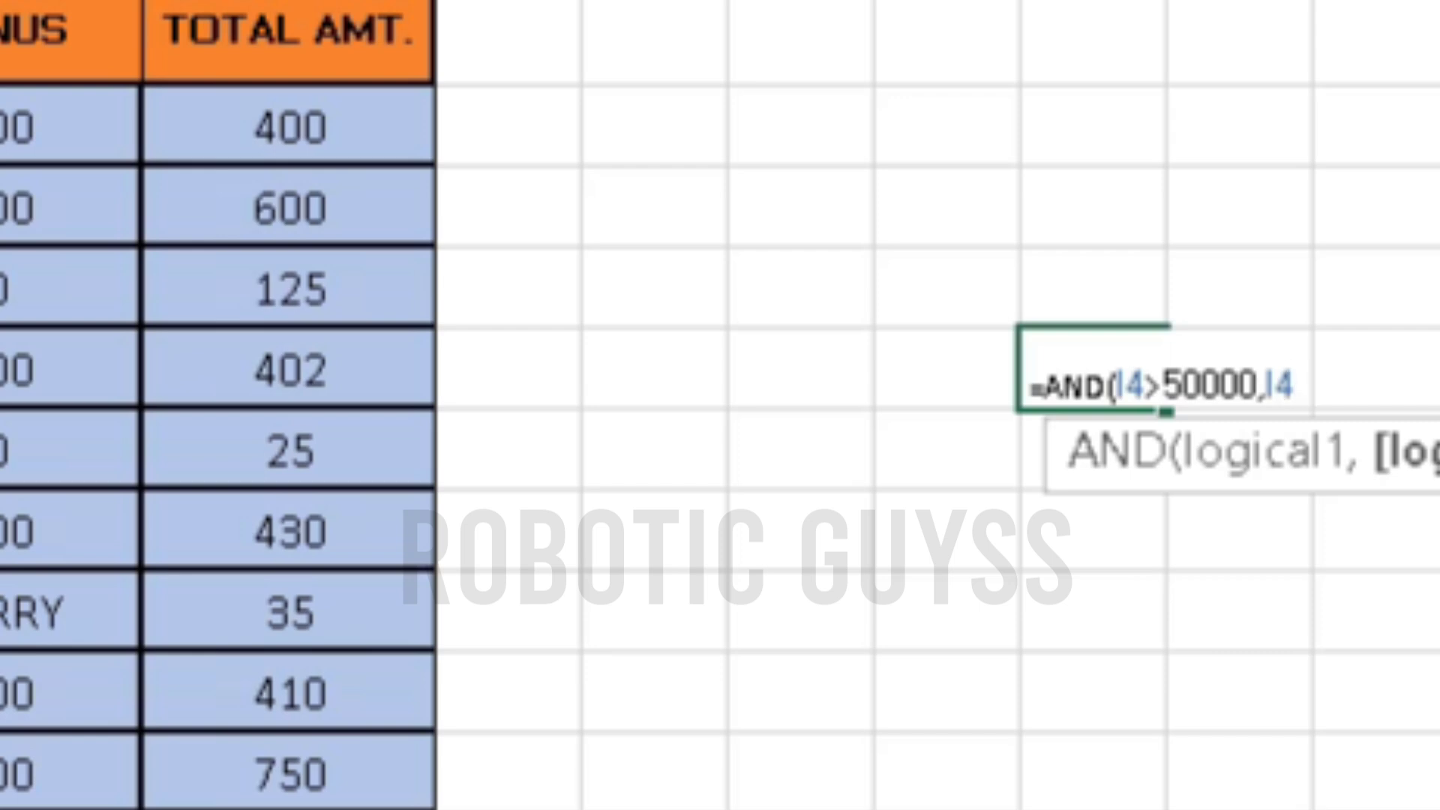
pyautogui.write('<')
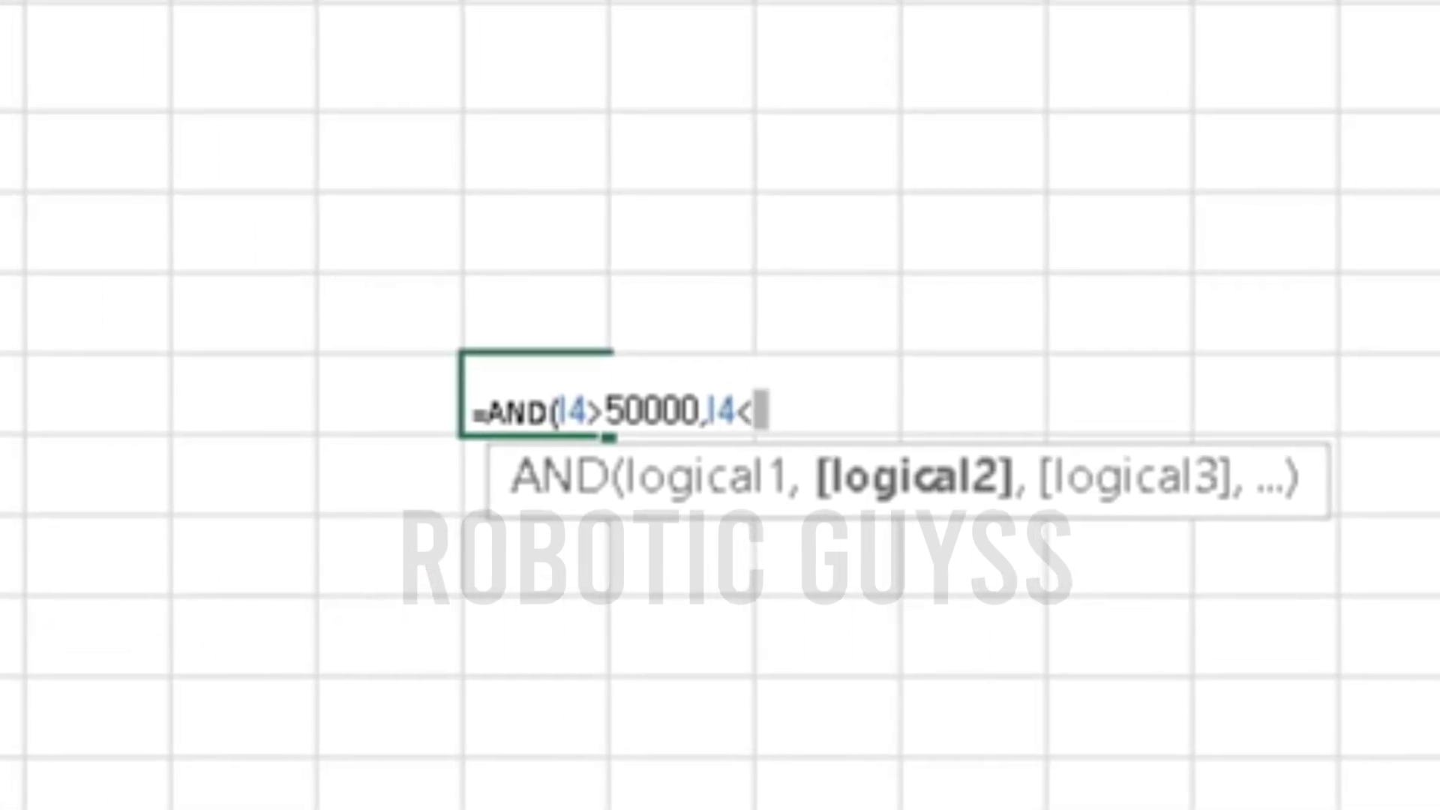
pyautogui.write('8')
pyautogui.write('0000')
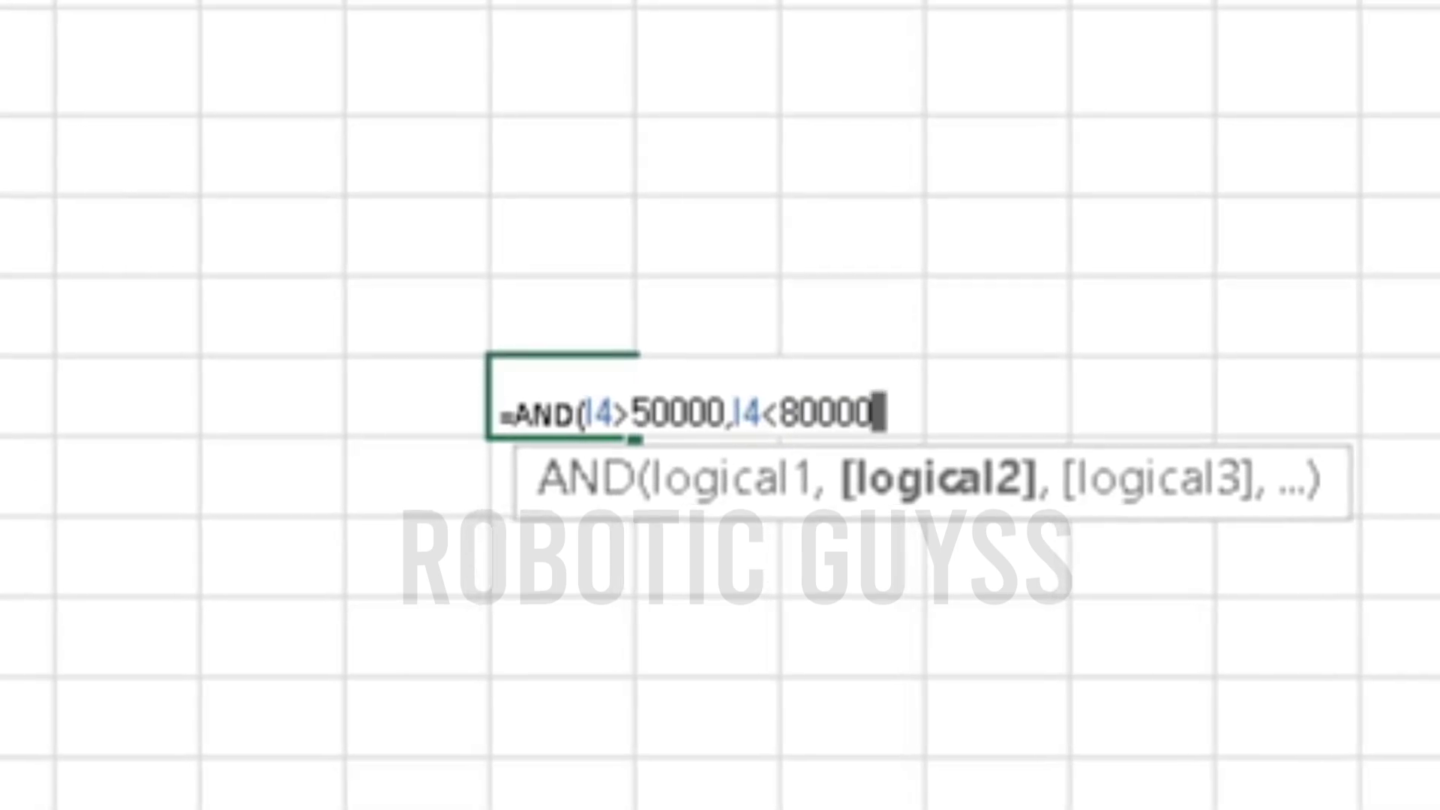
pyautogui.write(')')
pyautogui.press('Return')
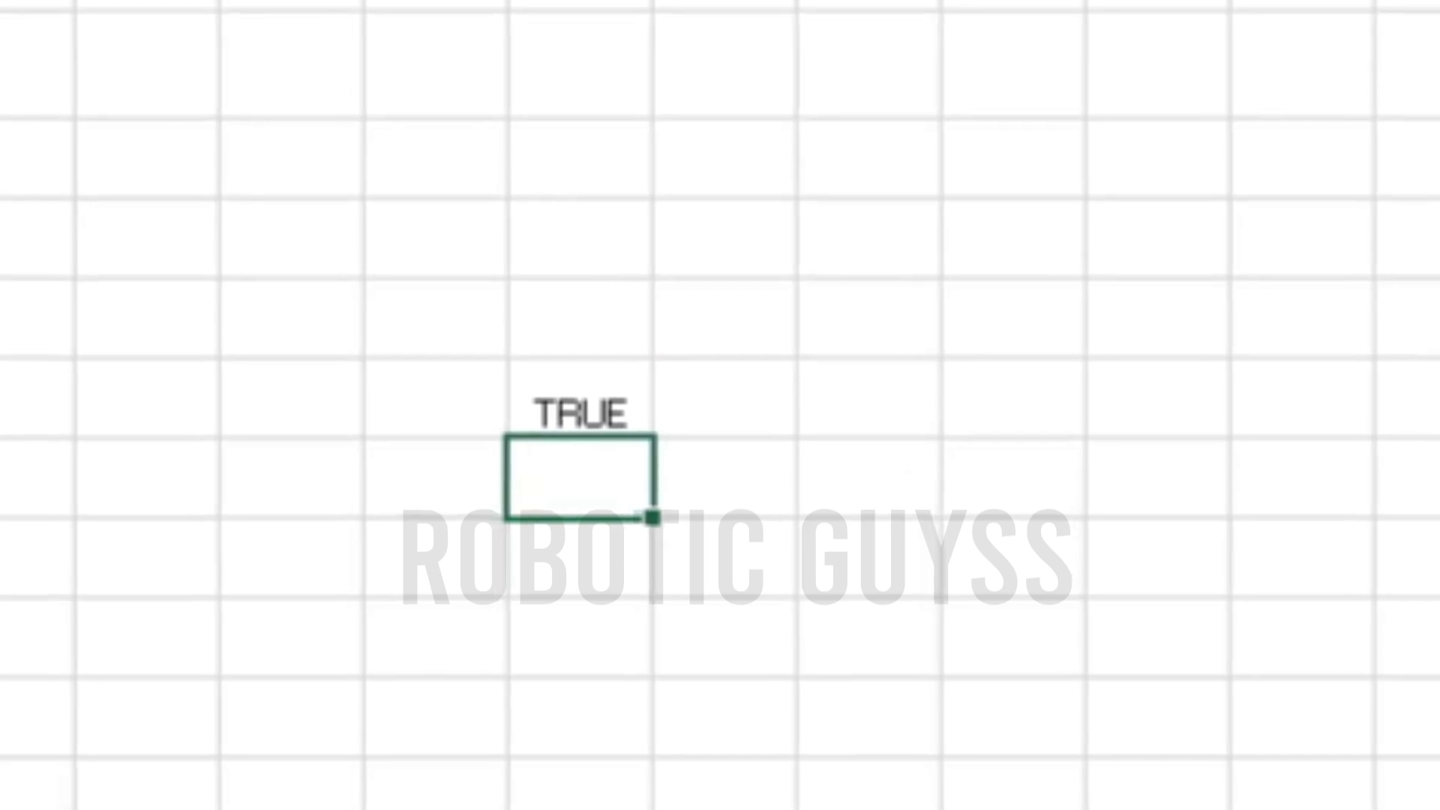
pyautogui.click(577, 398)
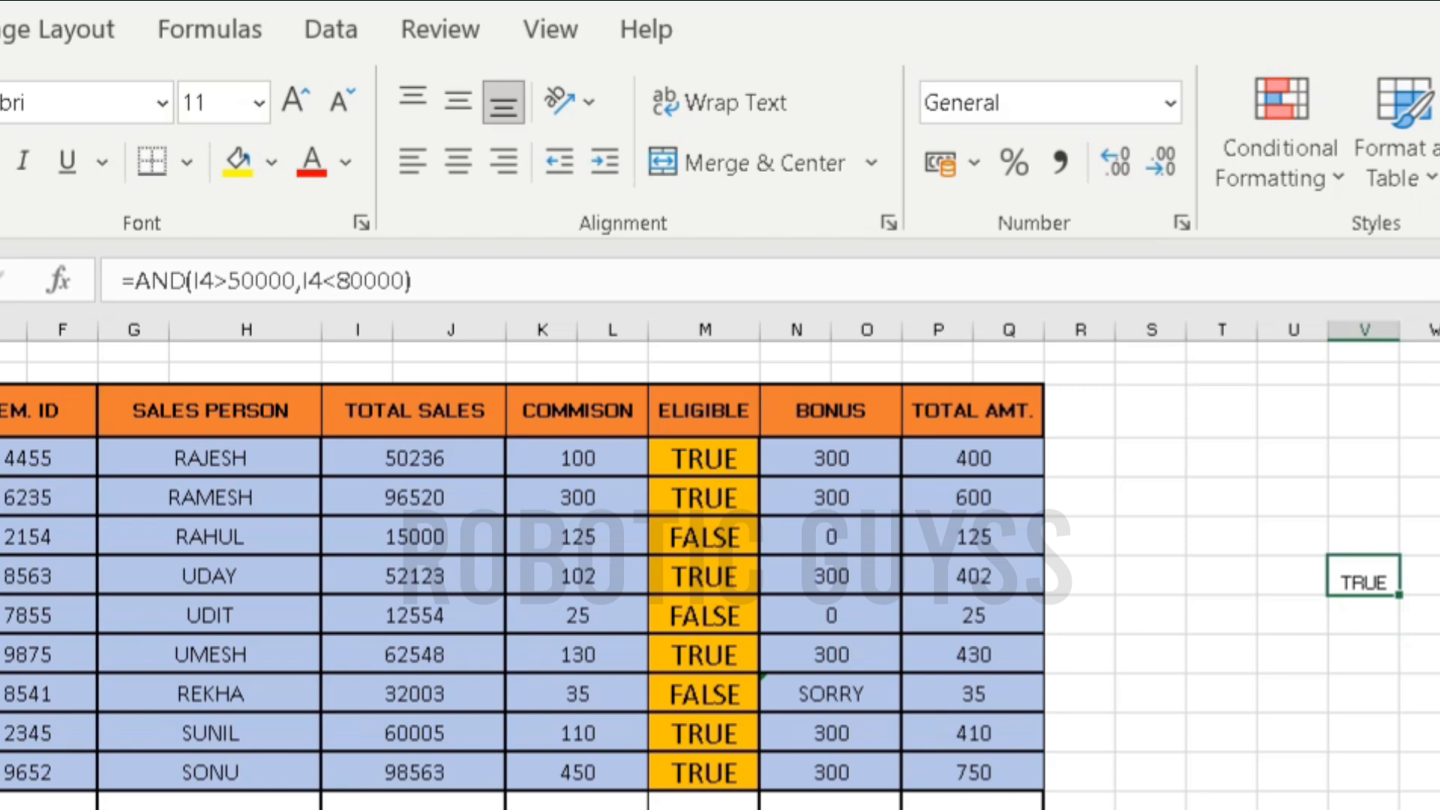
# Step: Start an IF formula in cell V9 with a nested AND test for I4>50000 and I4<80000
pyautogui.click(1363, 653)
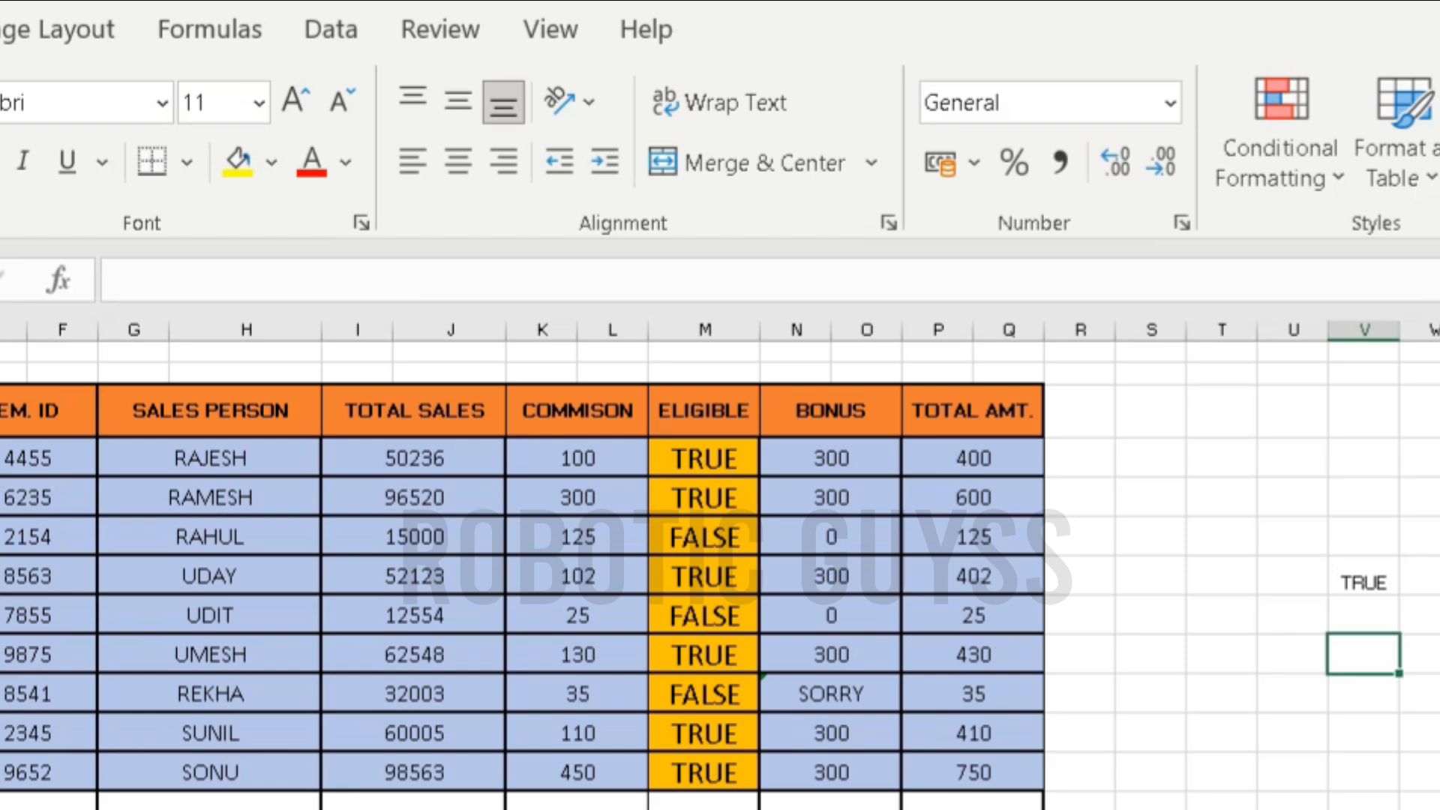
pyautogui.write('=IF')
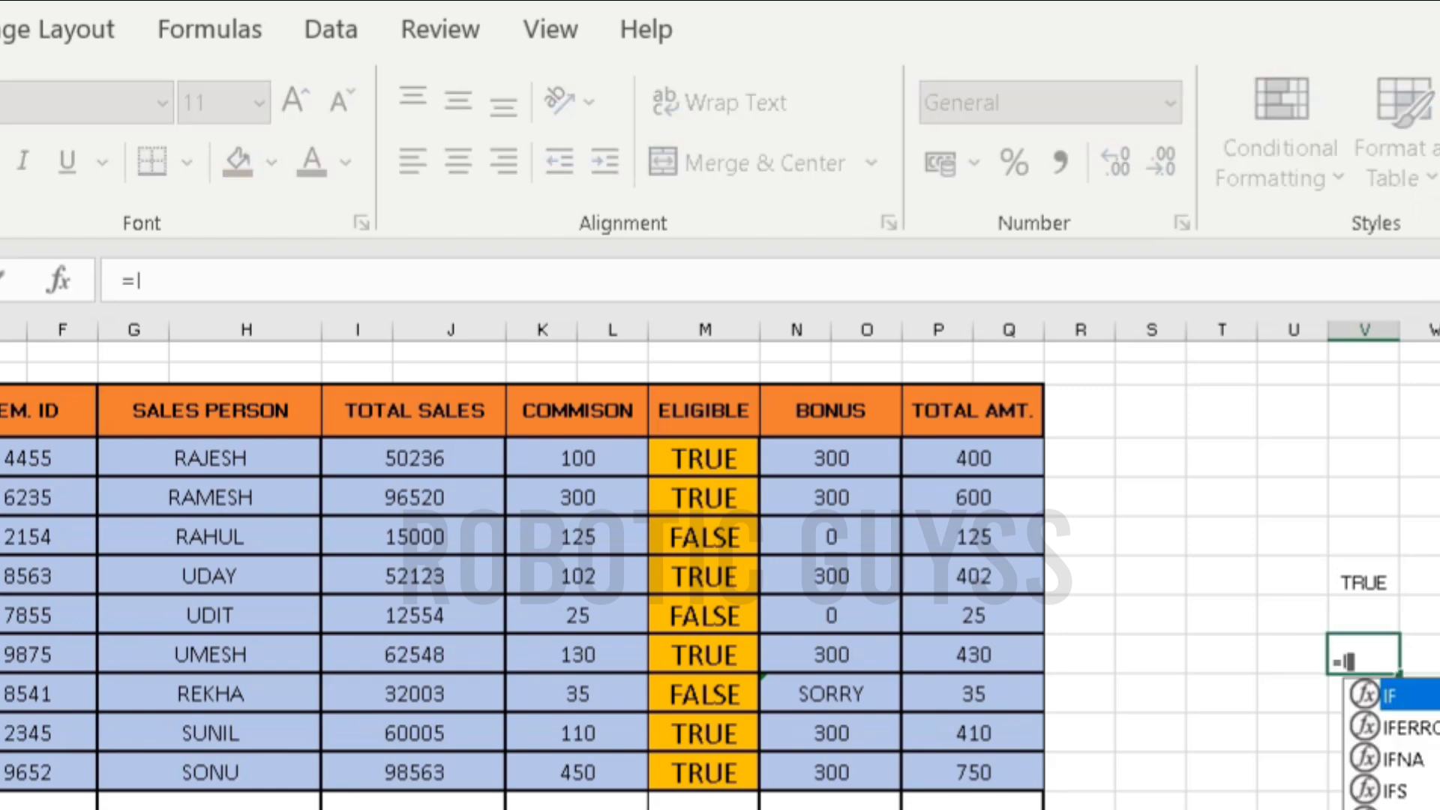
pyautogui.write('(')
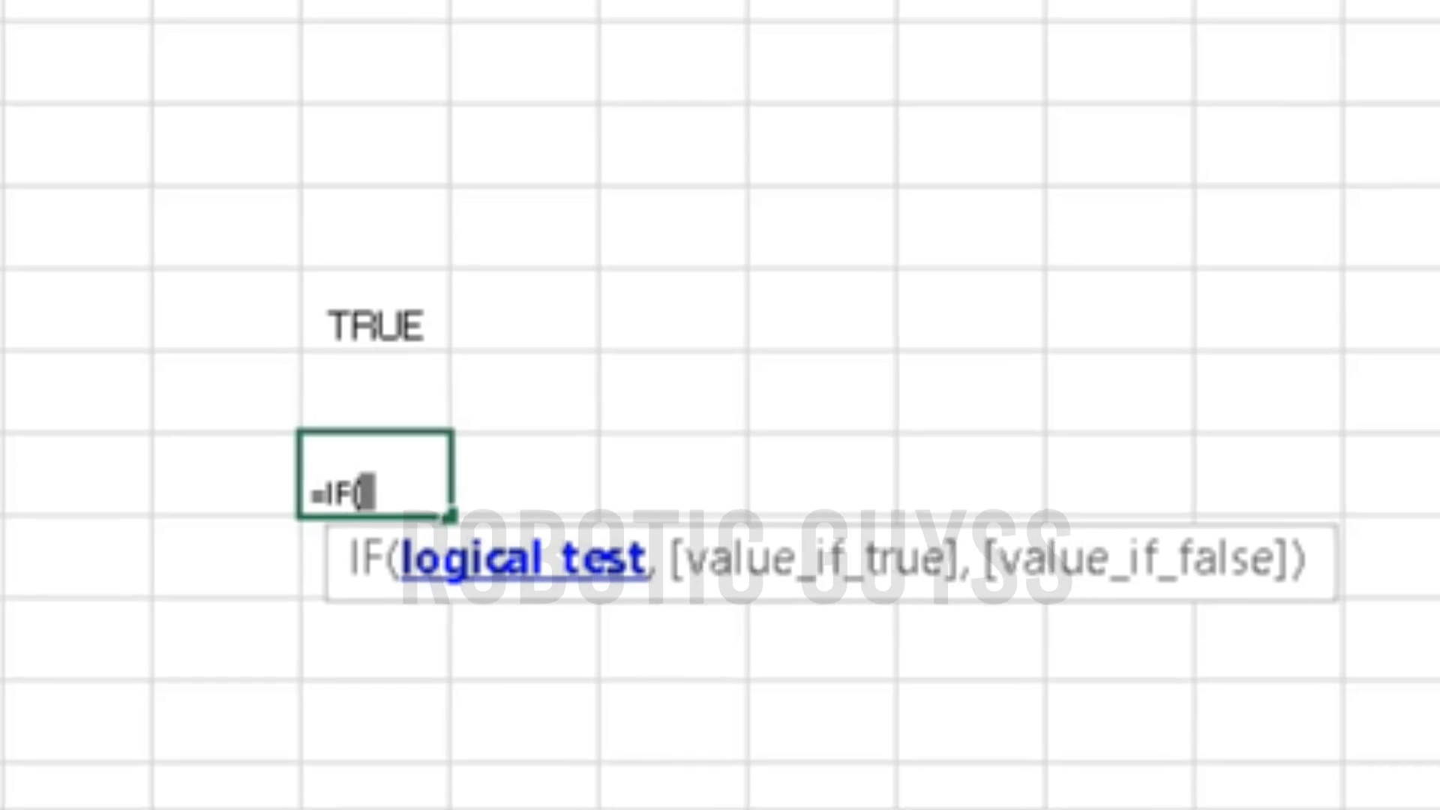
pyautogui.write('AND(')
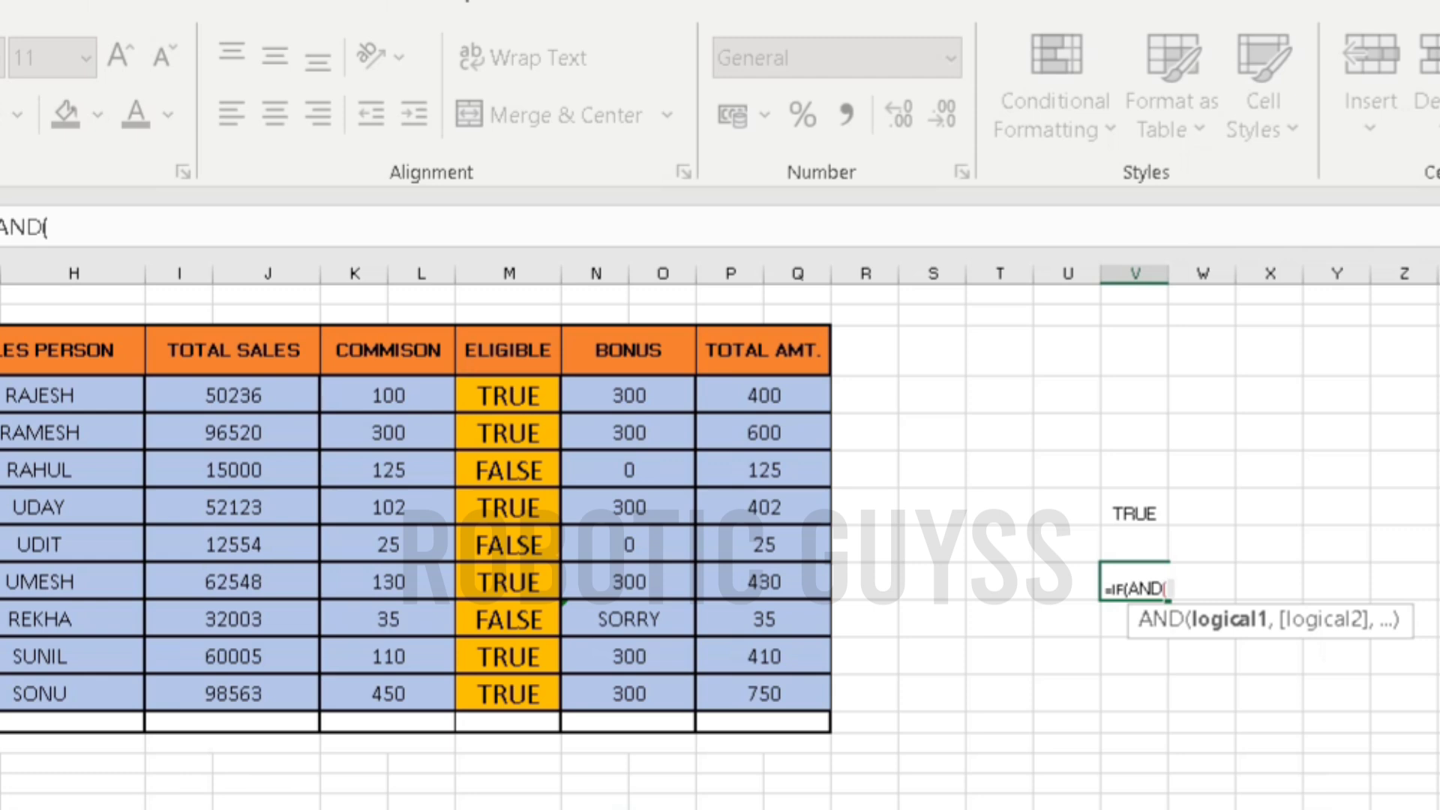
pyautogui.click(234, 396)
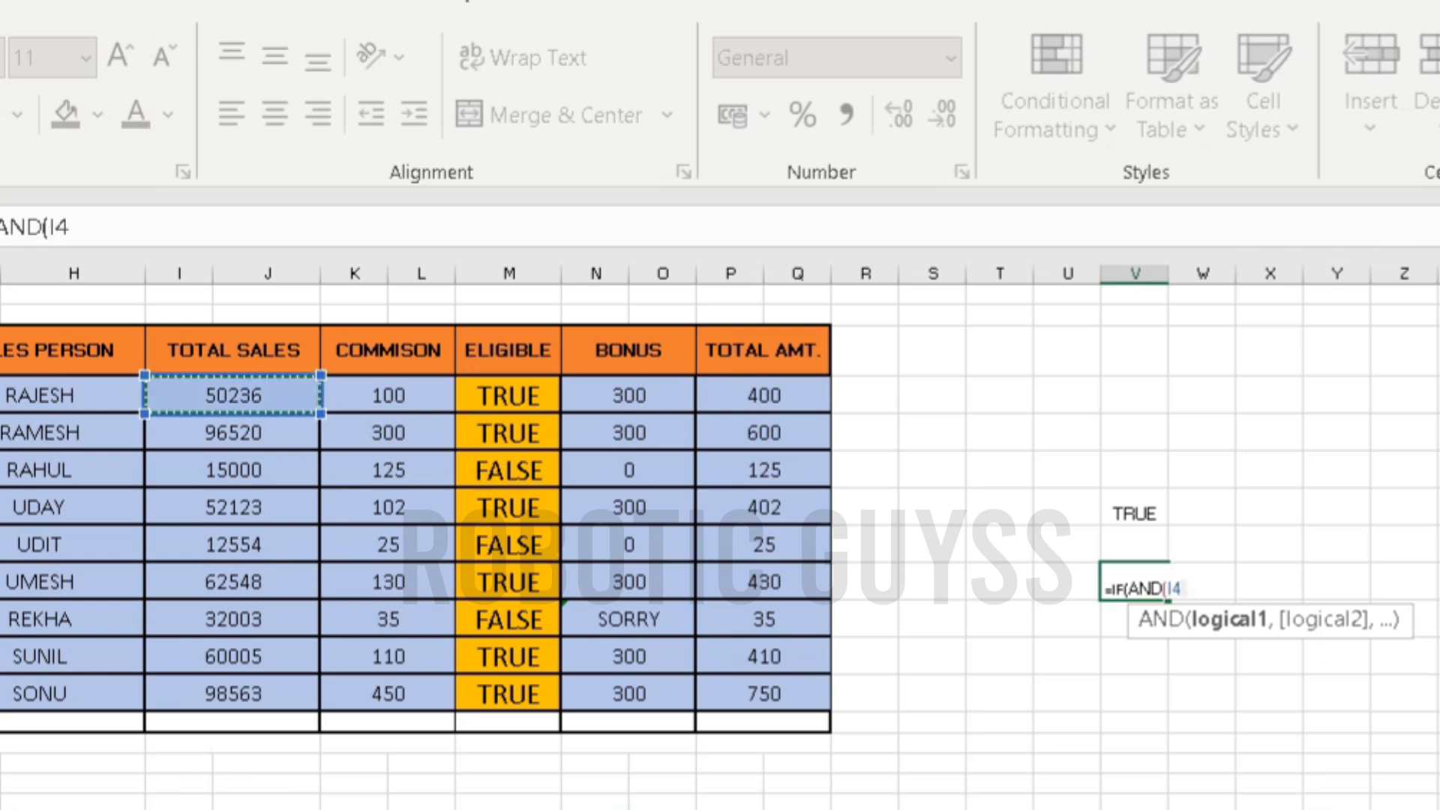
pyautogui.write('>')
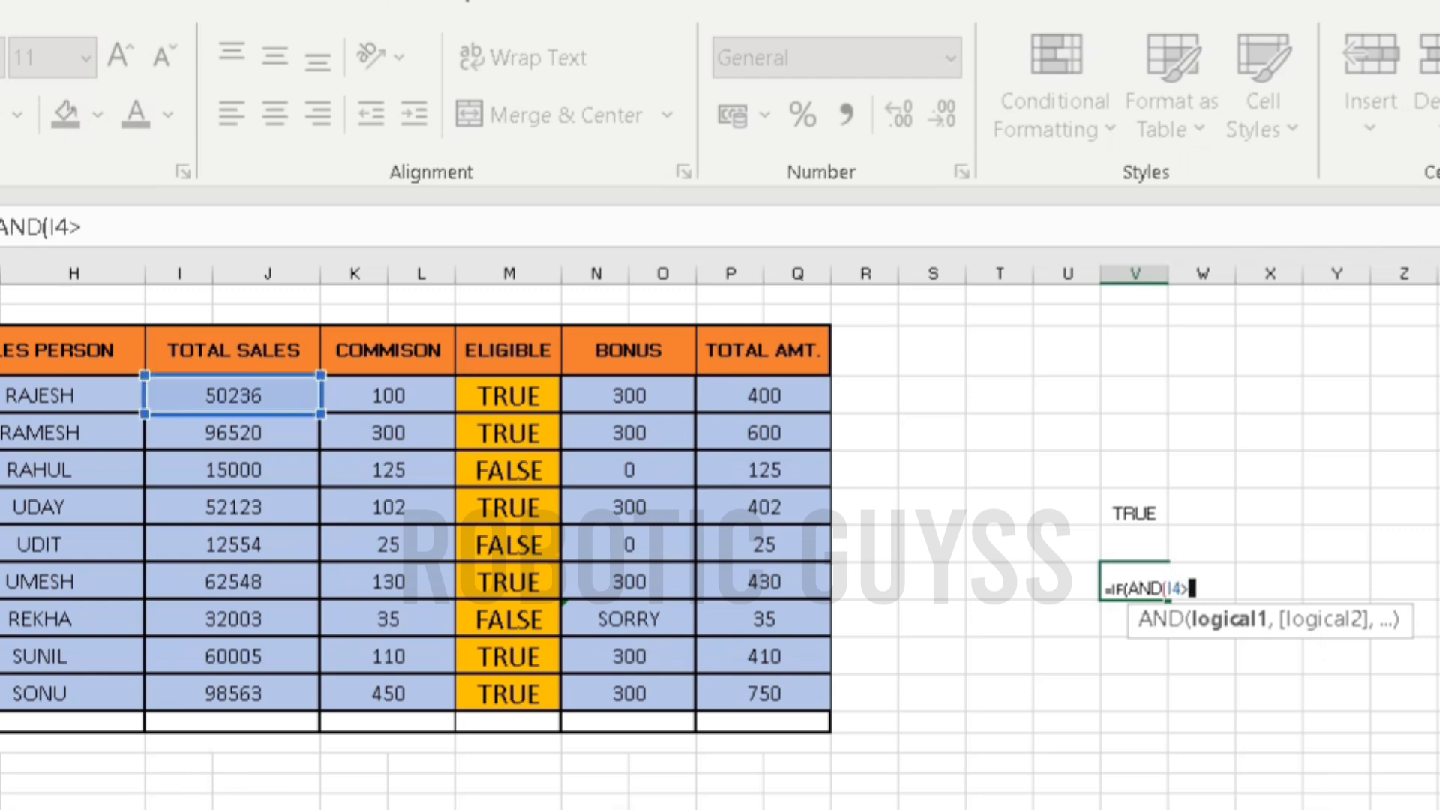
pyautogui.write('5000')
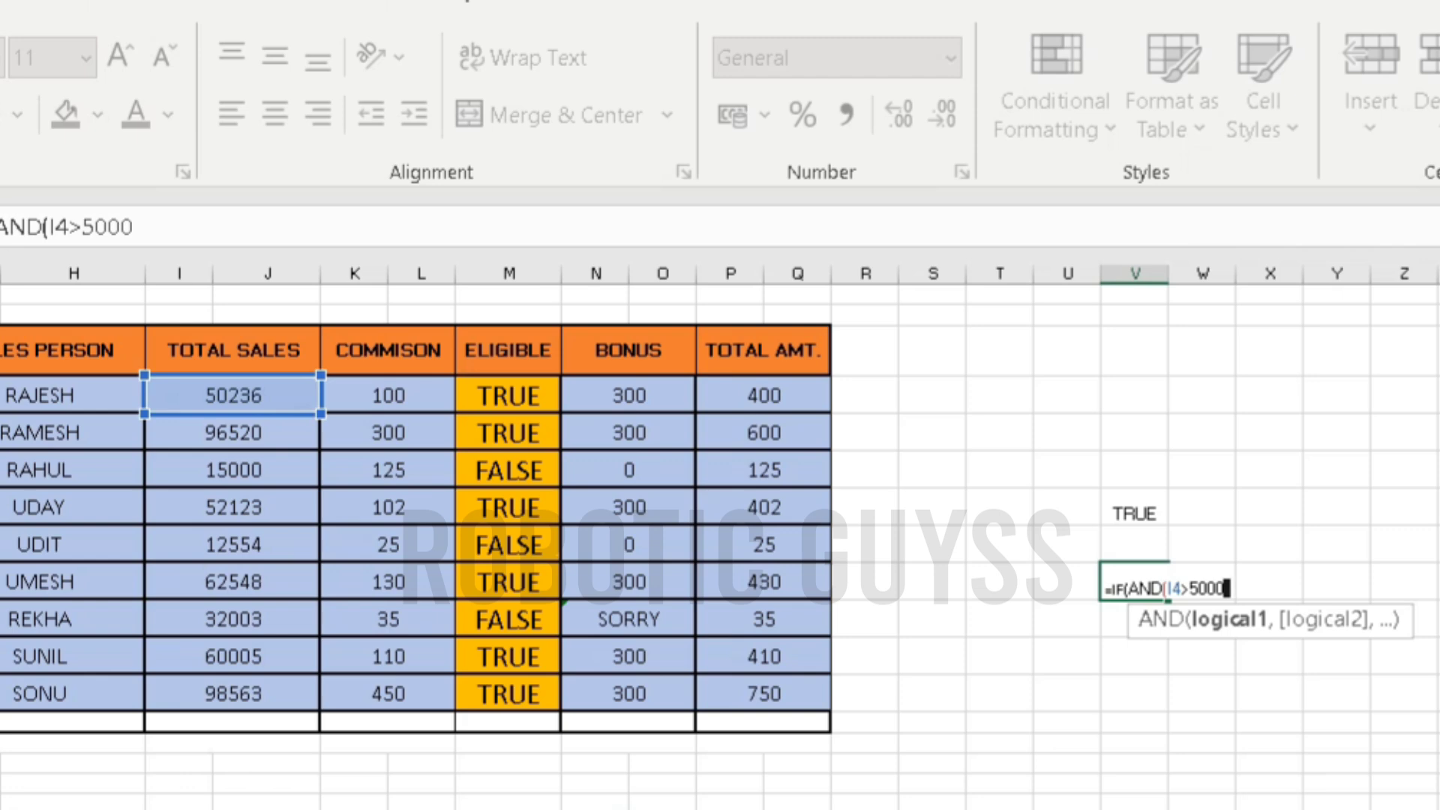
pyautogui.write('0')
pyautogui.write(',')
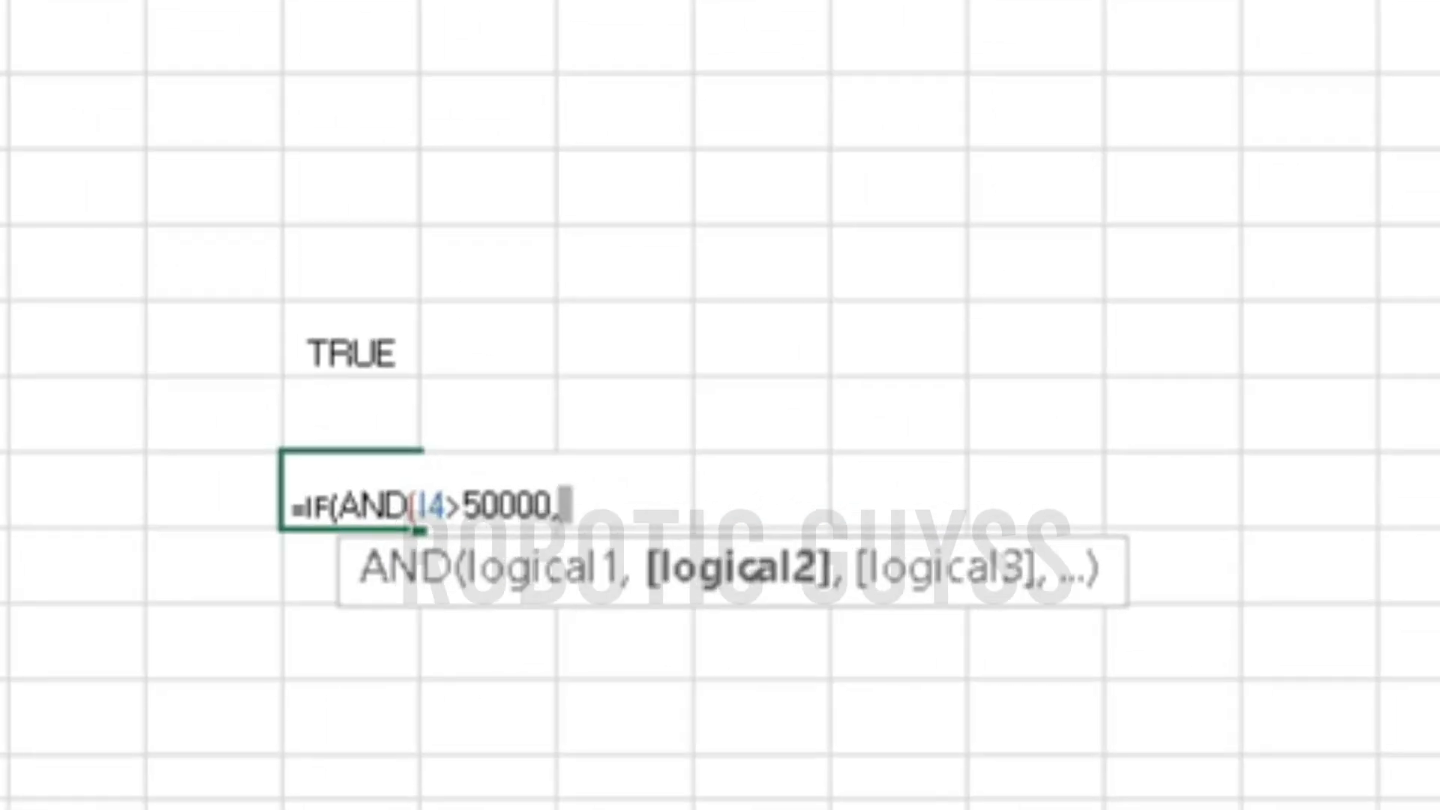
pyautogui.write('I4<')
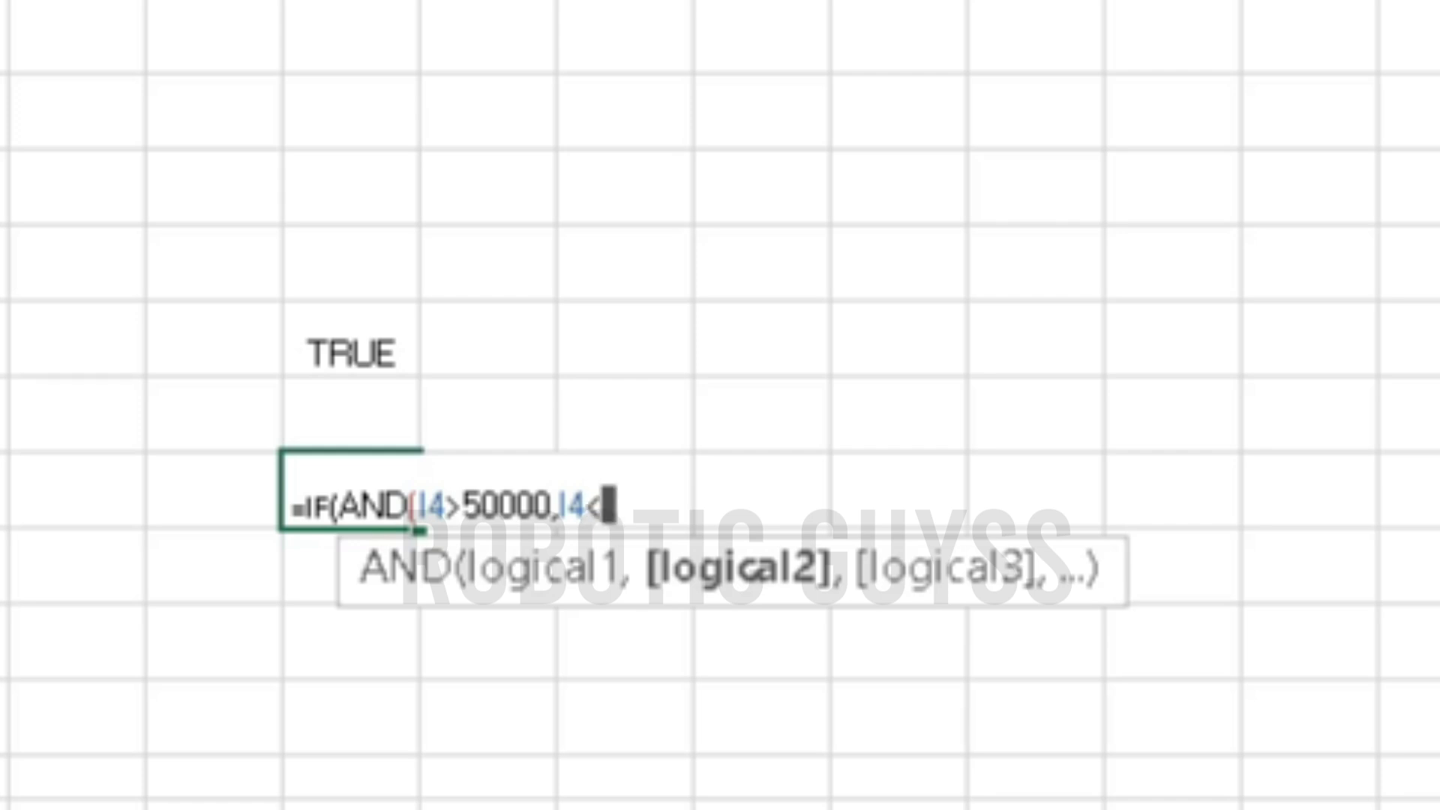
pyautogui.write('80000,')
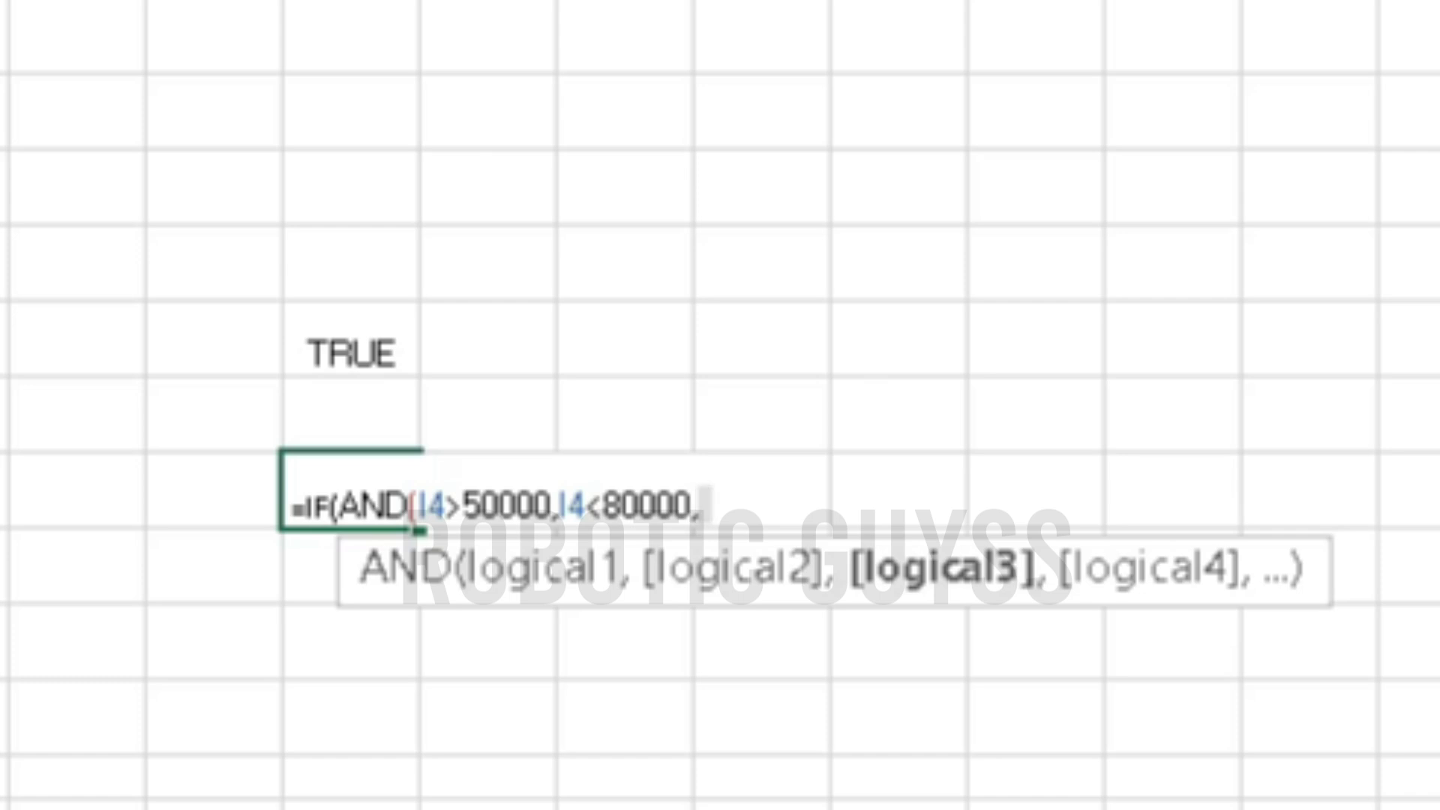
# Step: Try to complete the V9 formula with the results 200 and 20 and a single closing parenthesis
pyautogui.write('3')
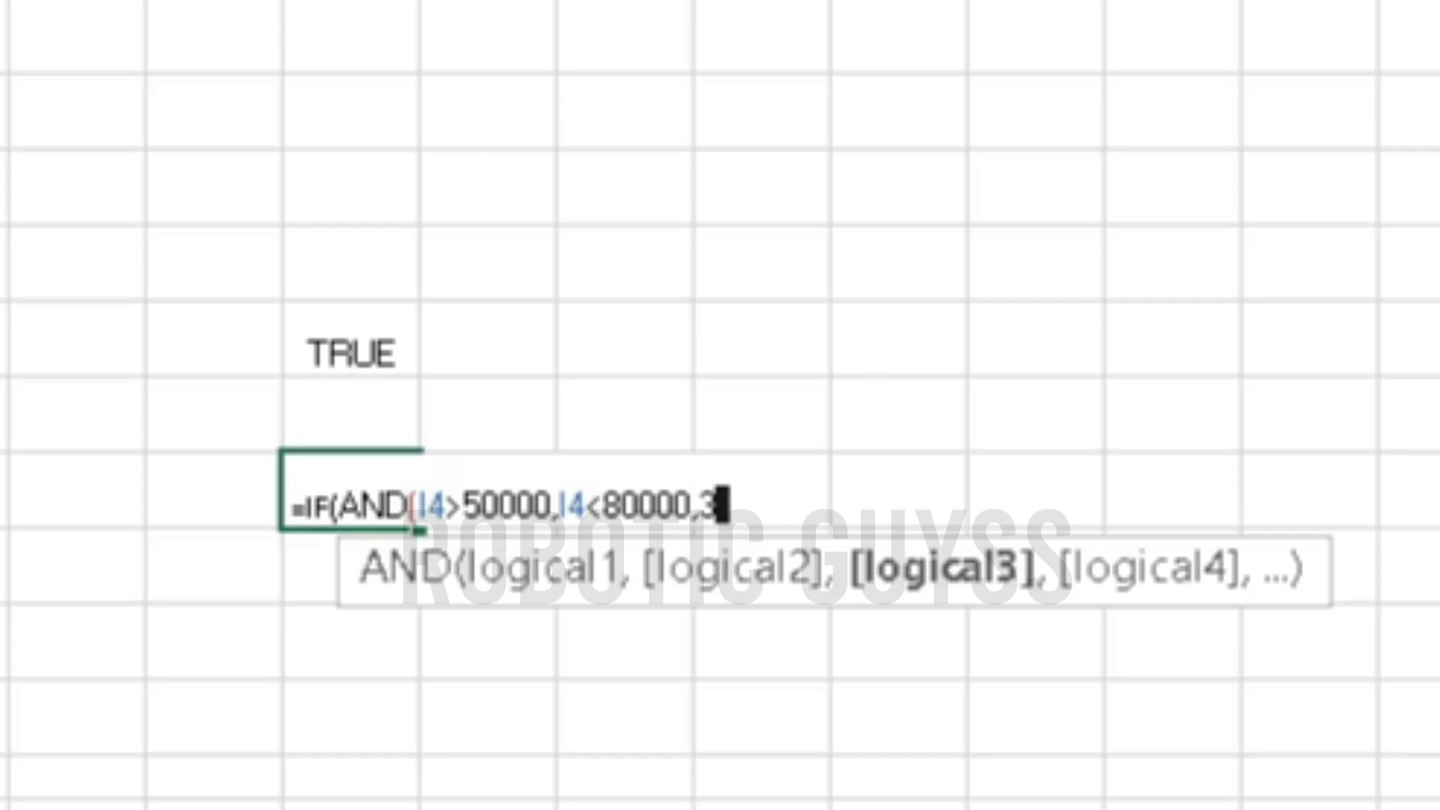
pyautogui.press('BackSpace')
pyautogui.write('200,20')
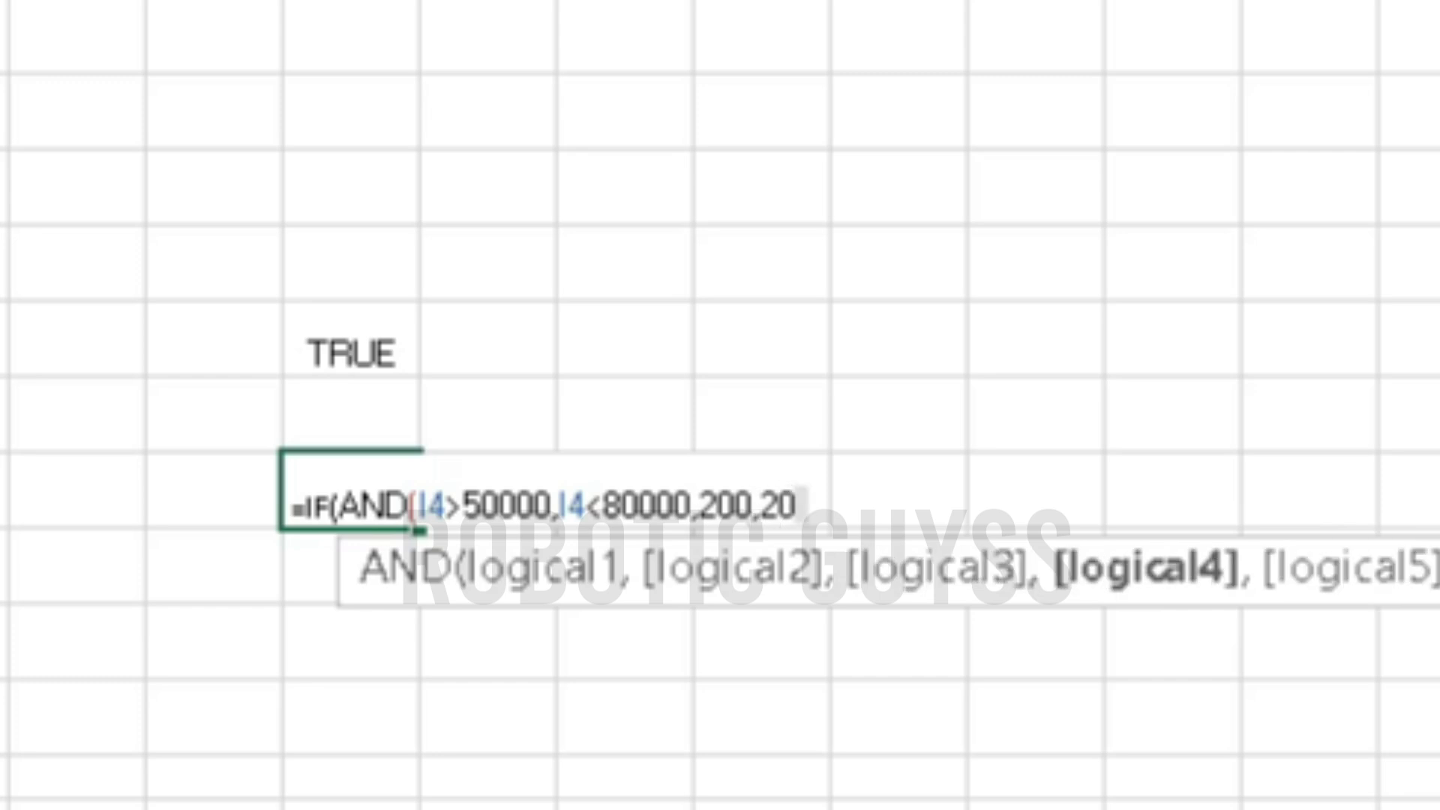
pyautogui.write(')')
pyautogui.press('Return')
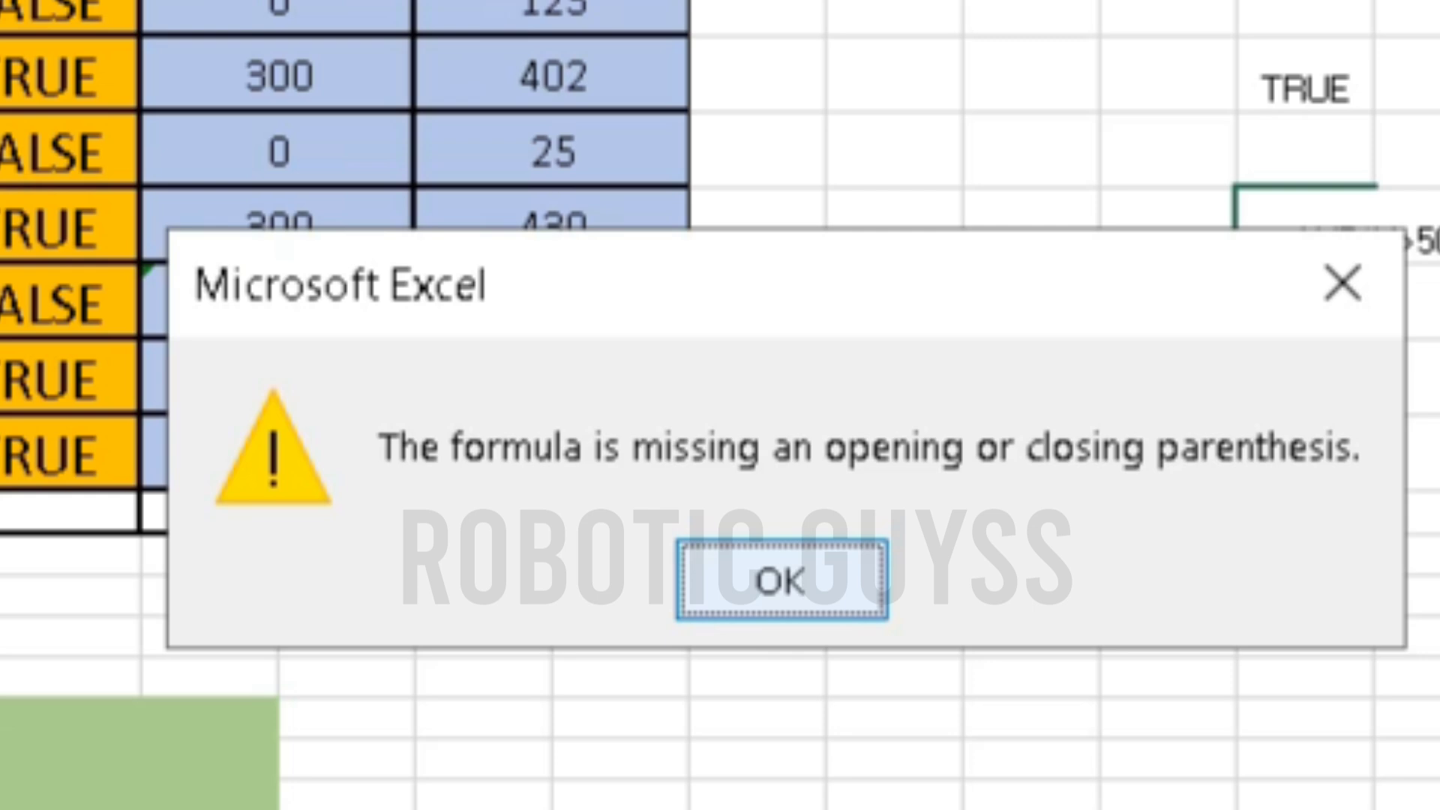
pyautogui.press('Return')
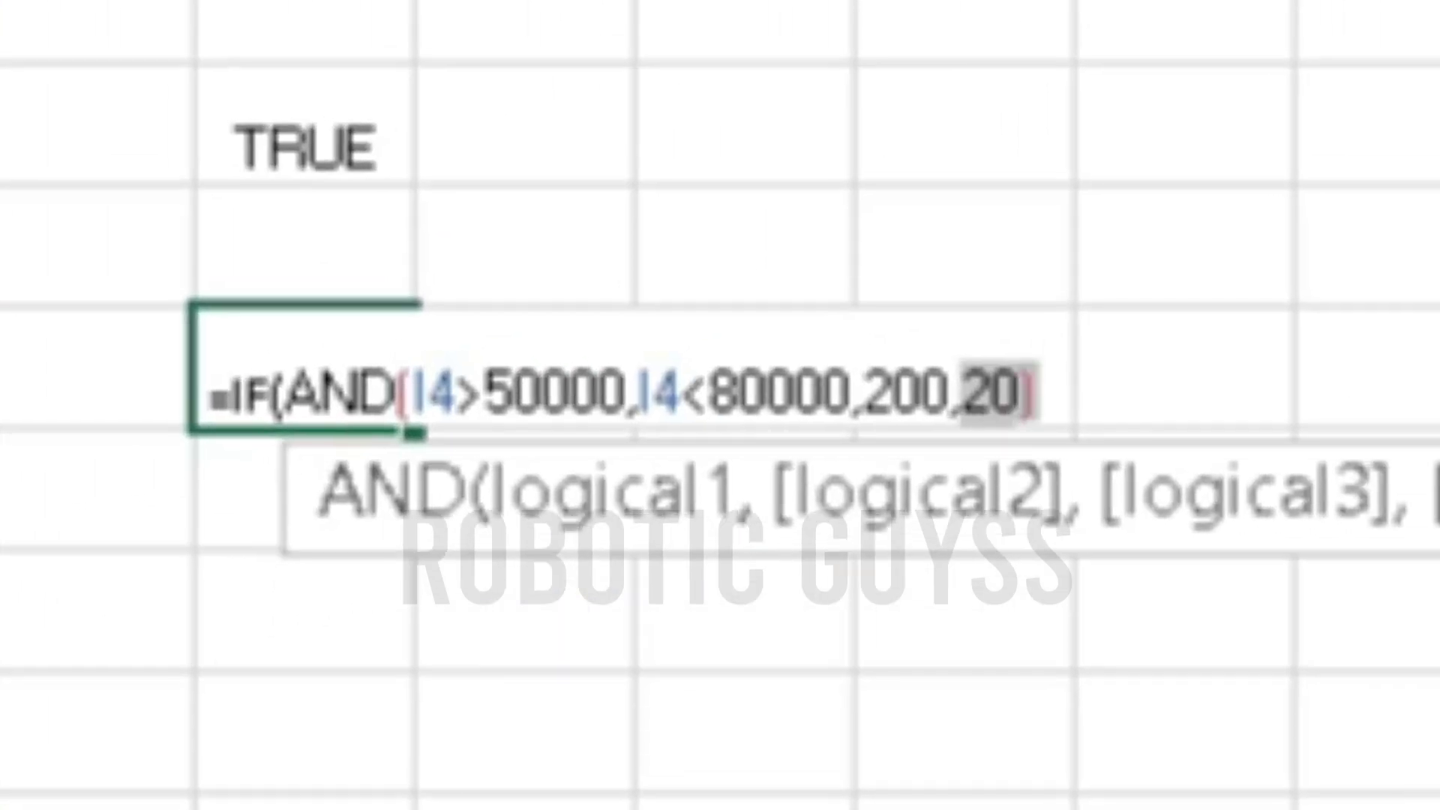
# Step: Remove 200,20 from inside the AND function and close its parenthesis directly after I4<80000
pyautogui.press('Right')
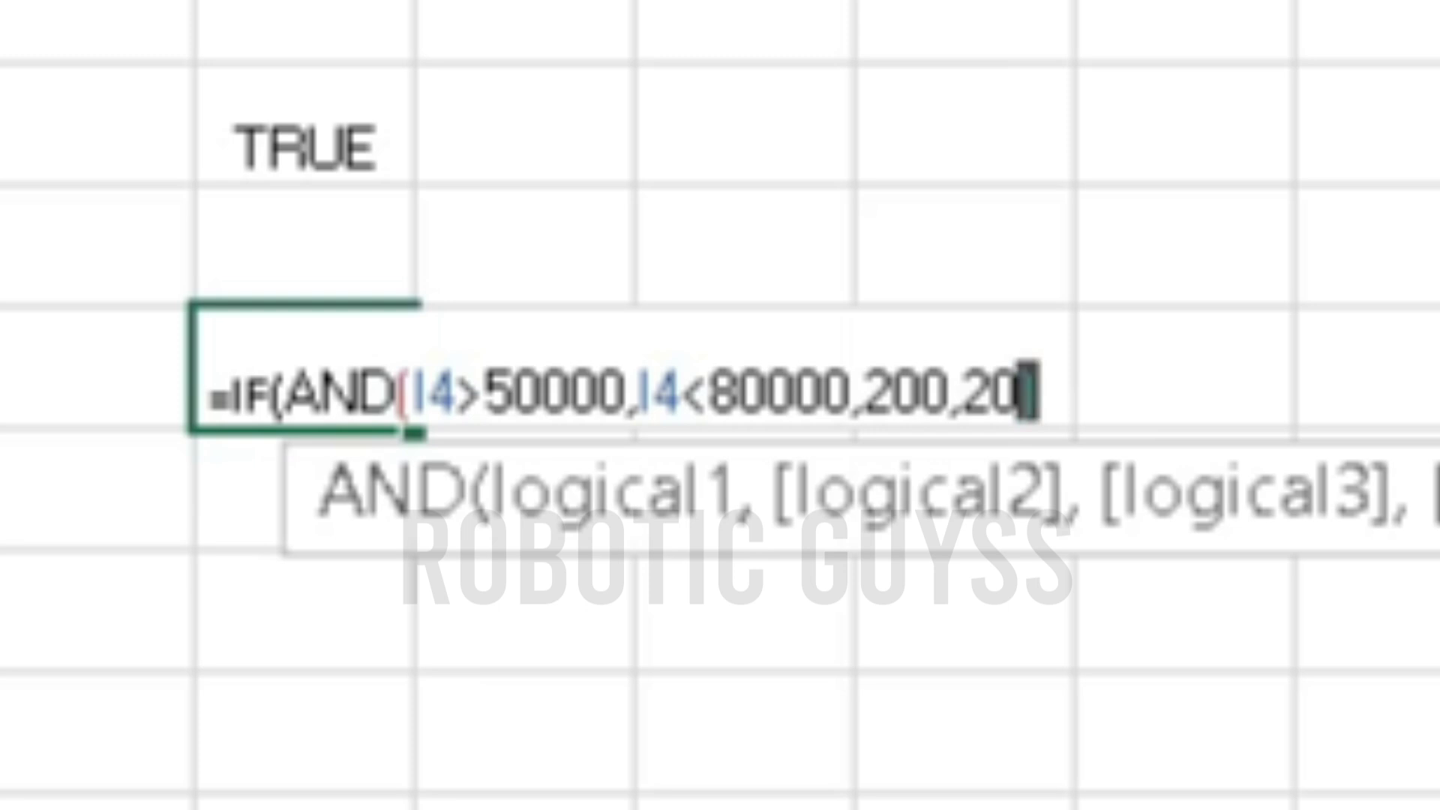
pyautogui.press('BackSpace')
pyautogui.press('BackSpace')
pyautogui.press('BackSpace')
pyautogui.press('BackSpace')
pyautogui.press('BackSpace')
pyautogui.press('BackSpace')
pyautogui.press('BackSpace')
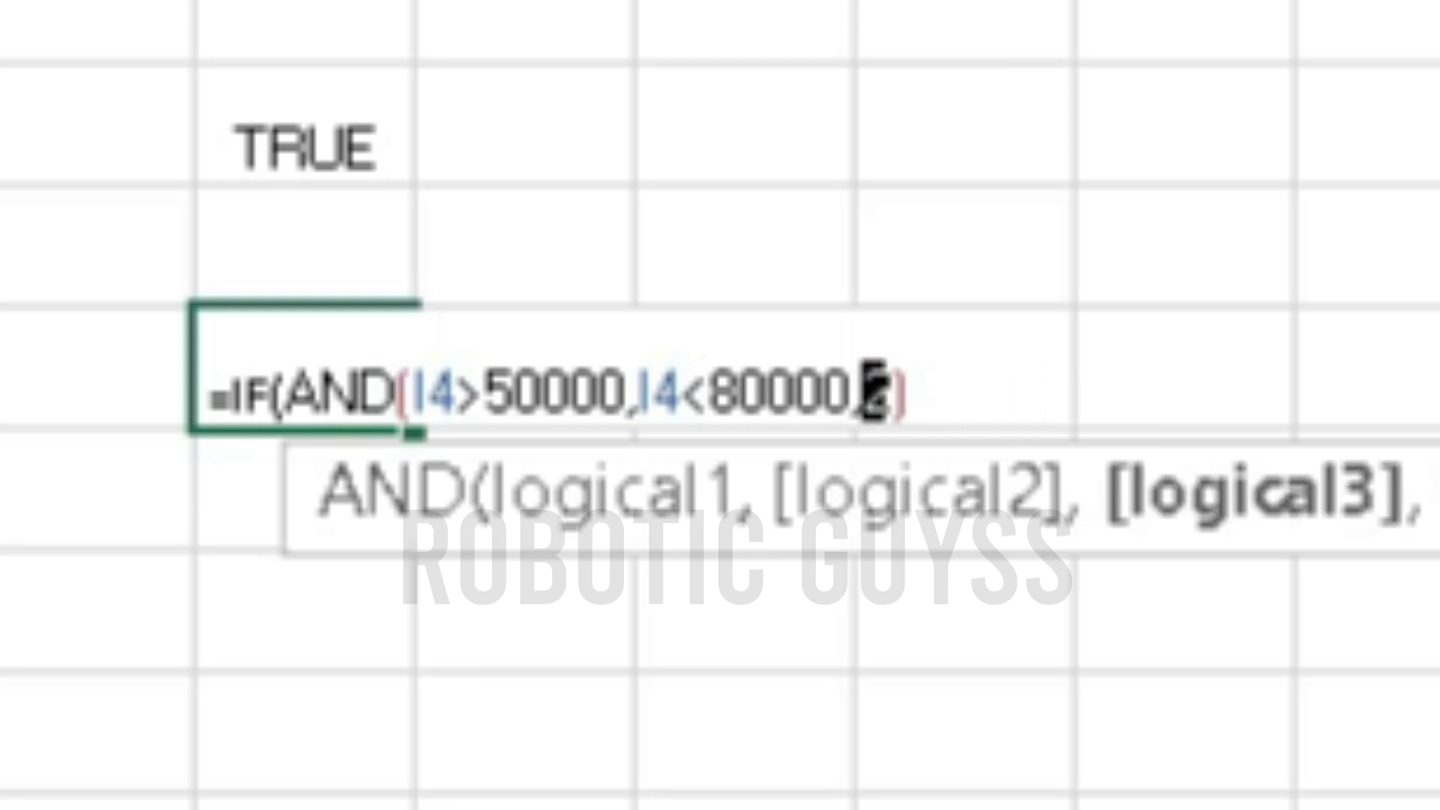
pyautogui.write(')')
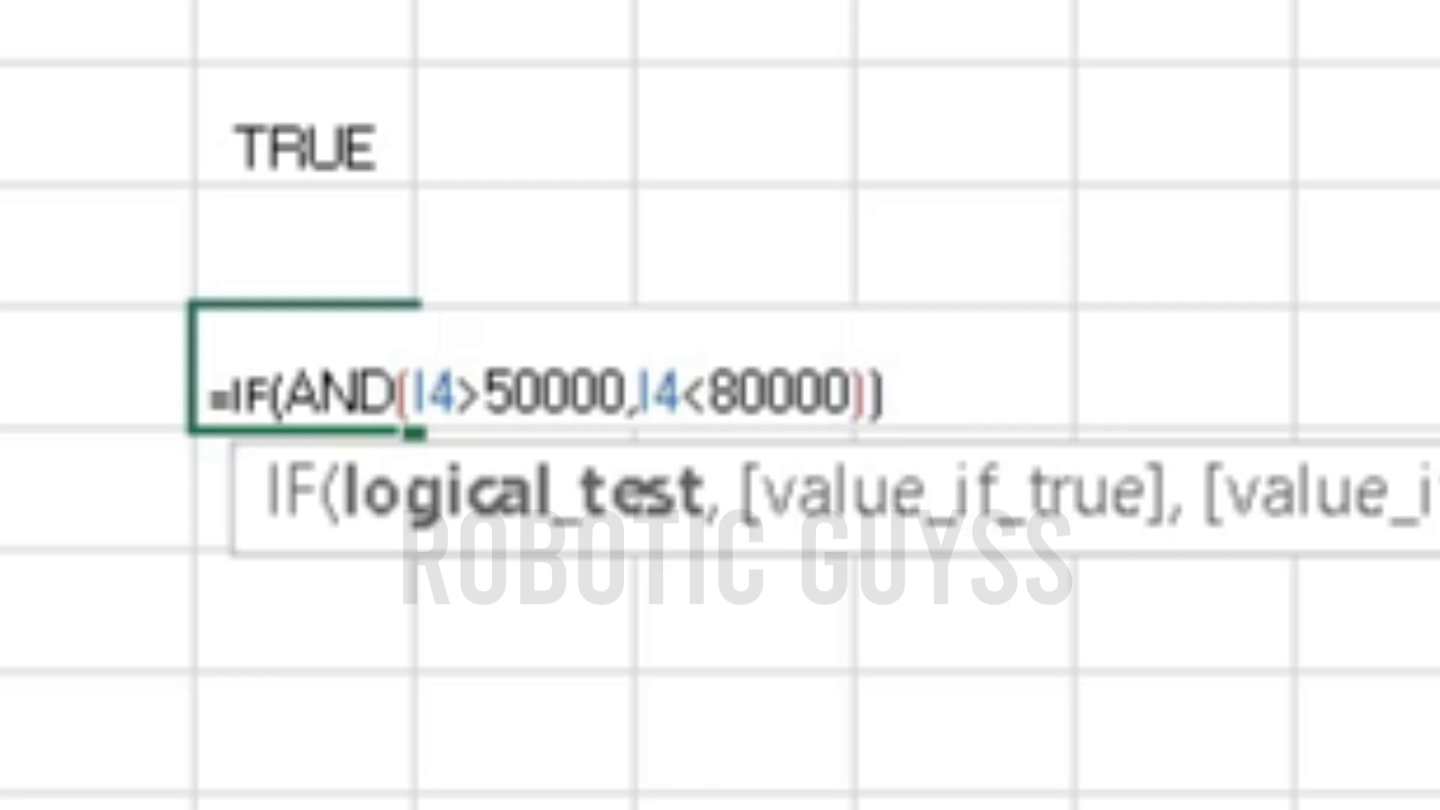
# Step: Add 200,20 after the AND test in the V9 formula and accept the proposed formula correction
pyautogui.write('200')
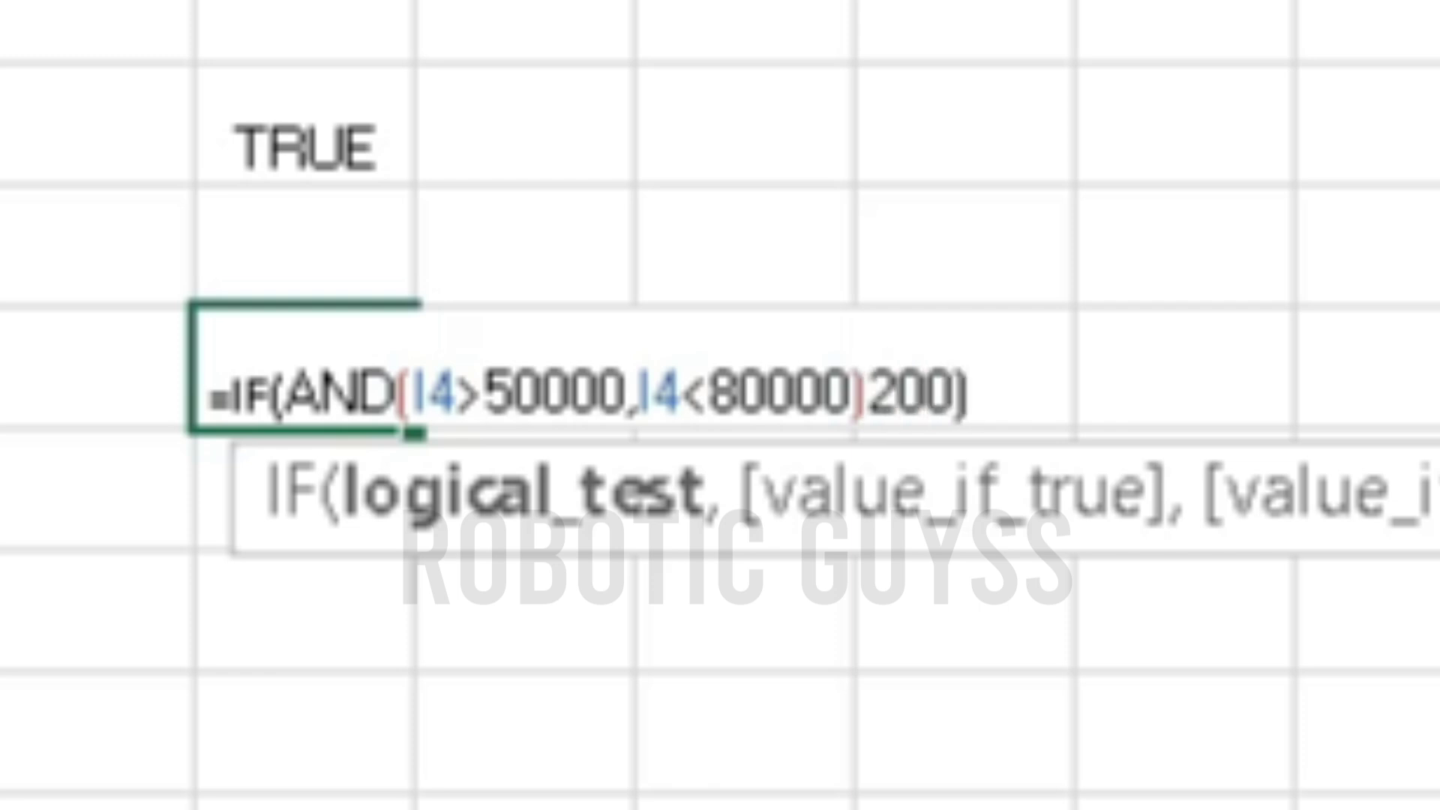
pyautogui.write(',20)')
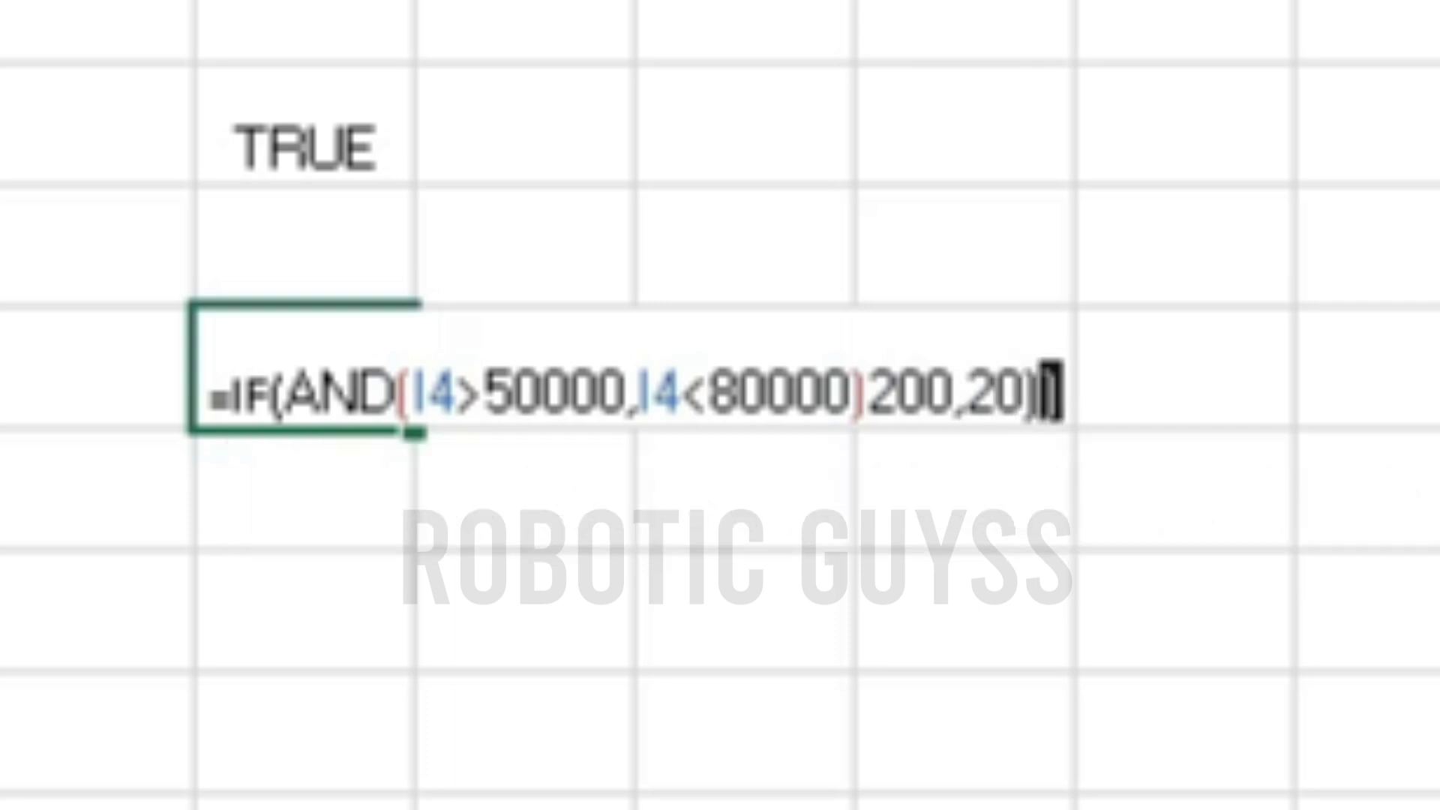
pyautogui.press('Return')
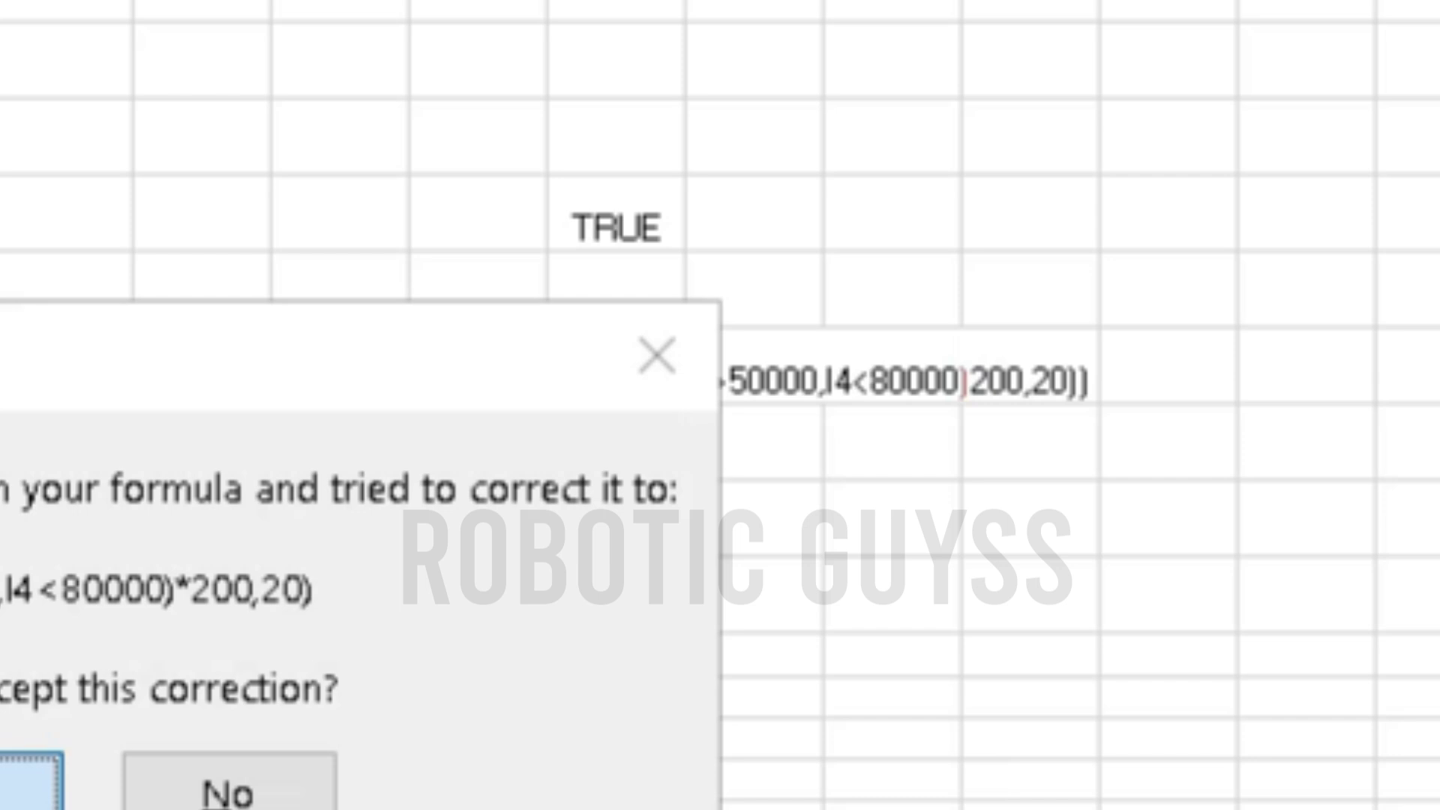
pyautogui.press('Return')
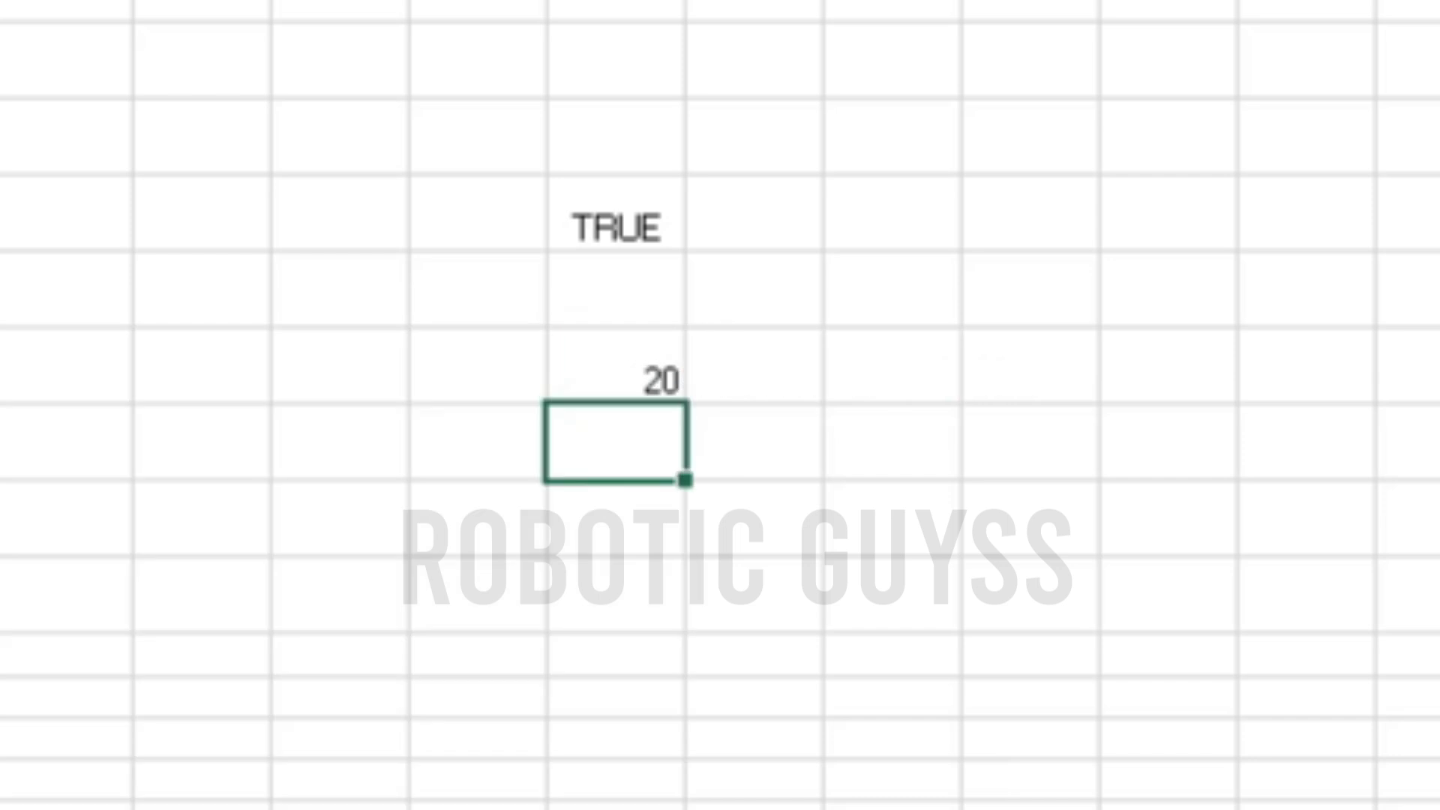
# Step: Delete the asterisk before 200 in the V9 formula and reject the proposed correction to keep editing
pyautogui.click(615, 366)
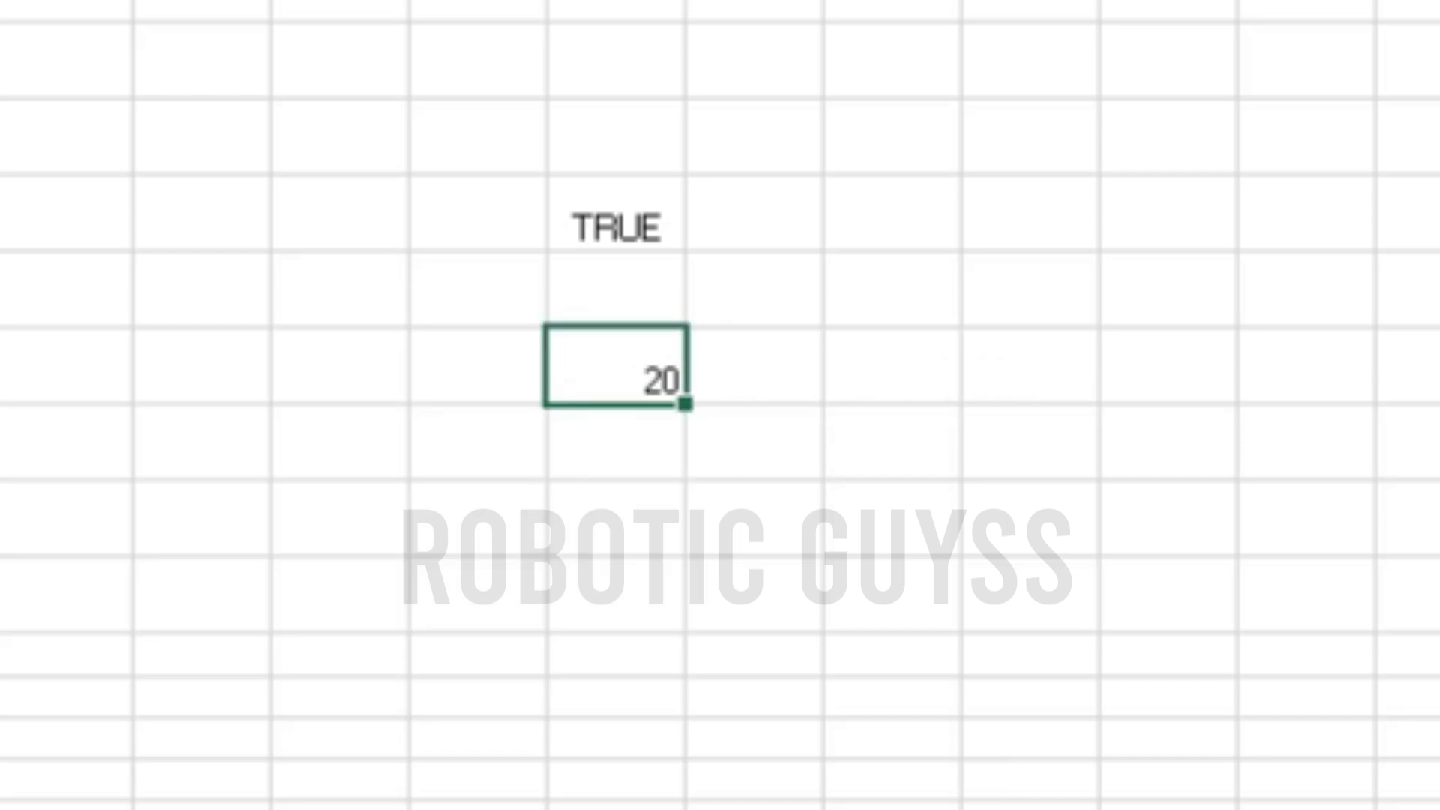
pyautogui.doubleClick(670, 381)
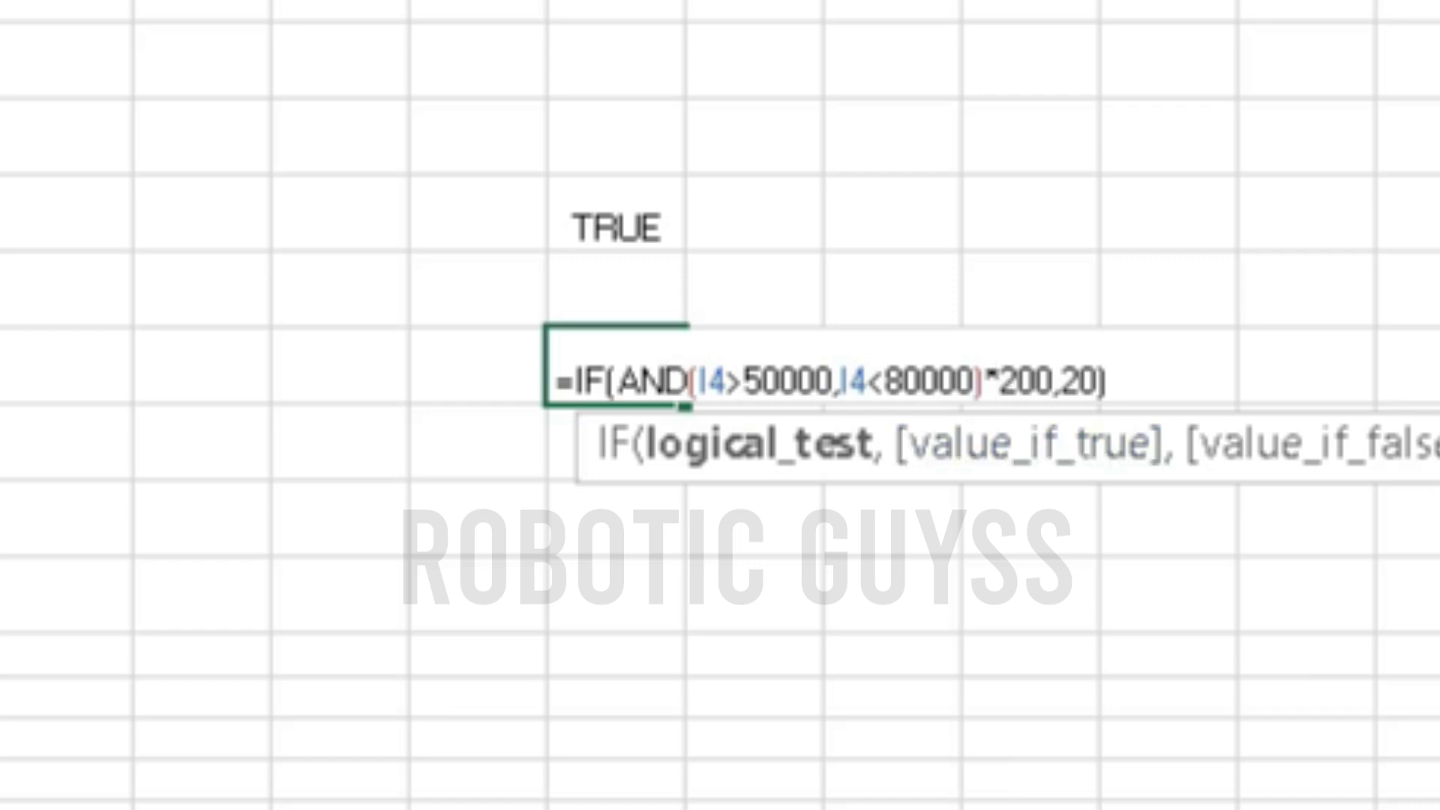
pyautogui.click(991, 382)
pyautogui.press('BackSpace')
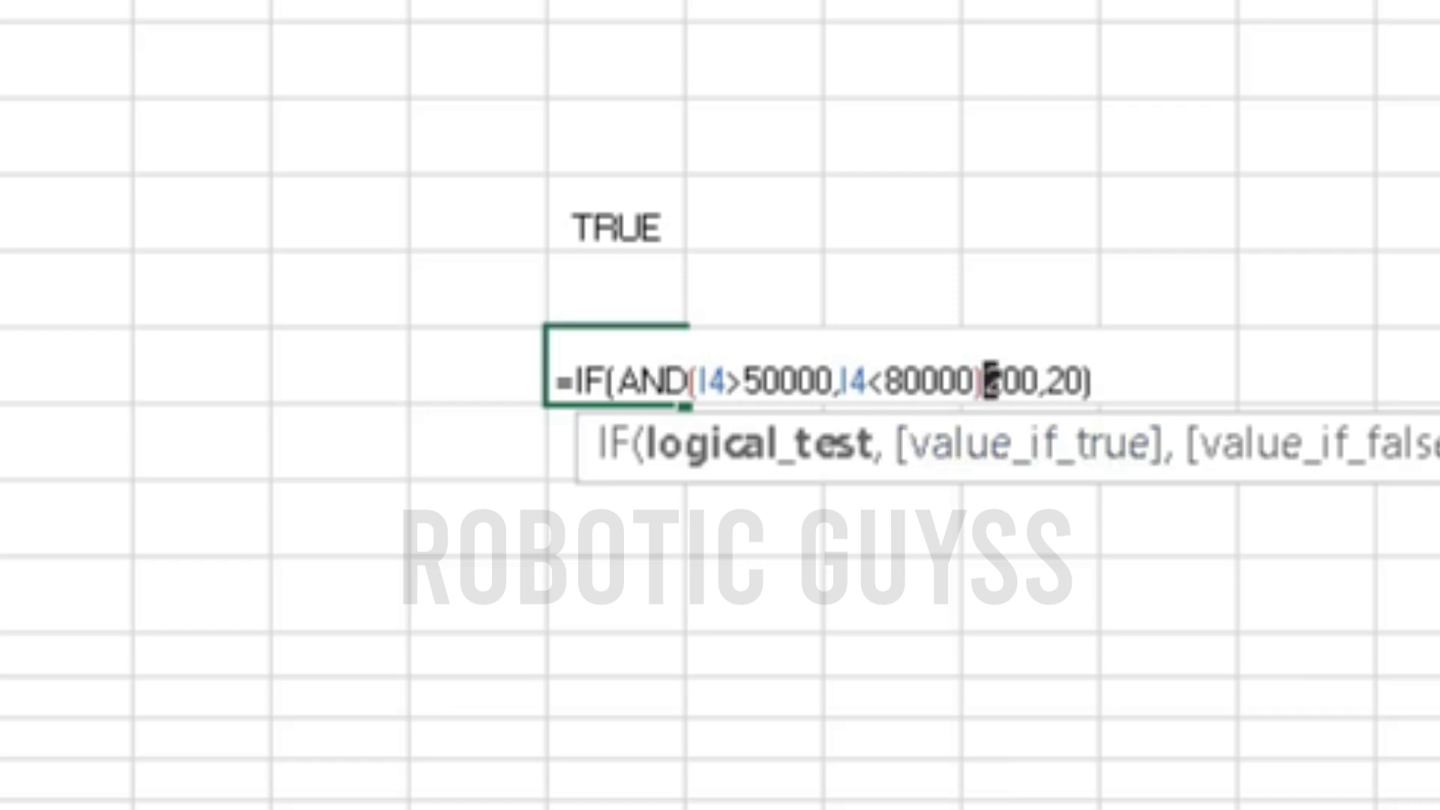
pyautogui.press('Return')
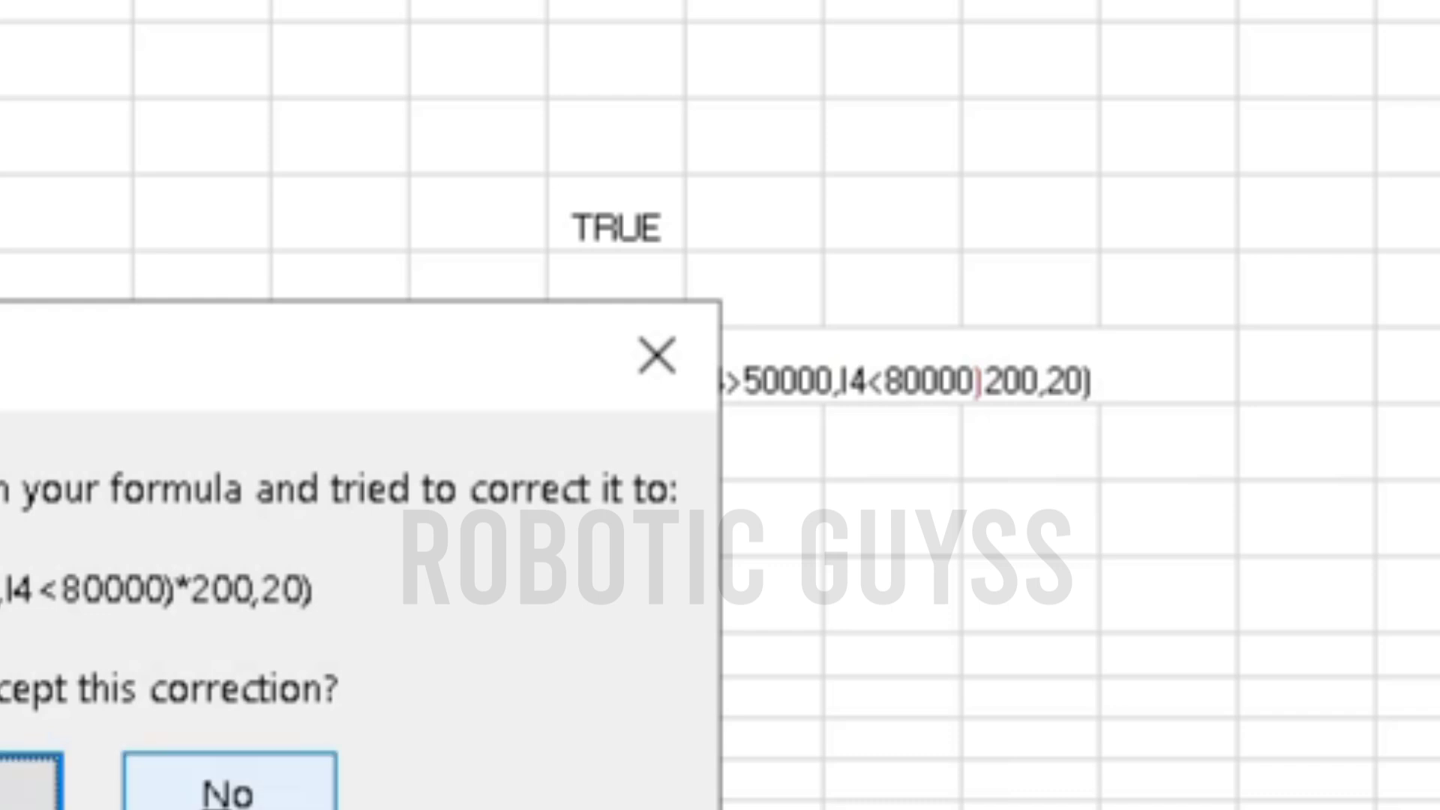
pyautogui.click(229, 789)
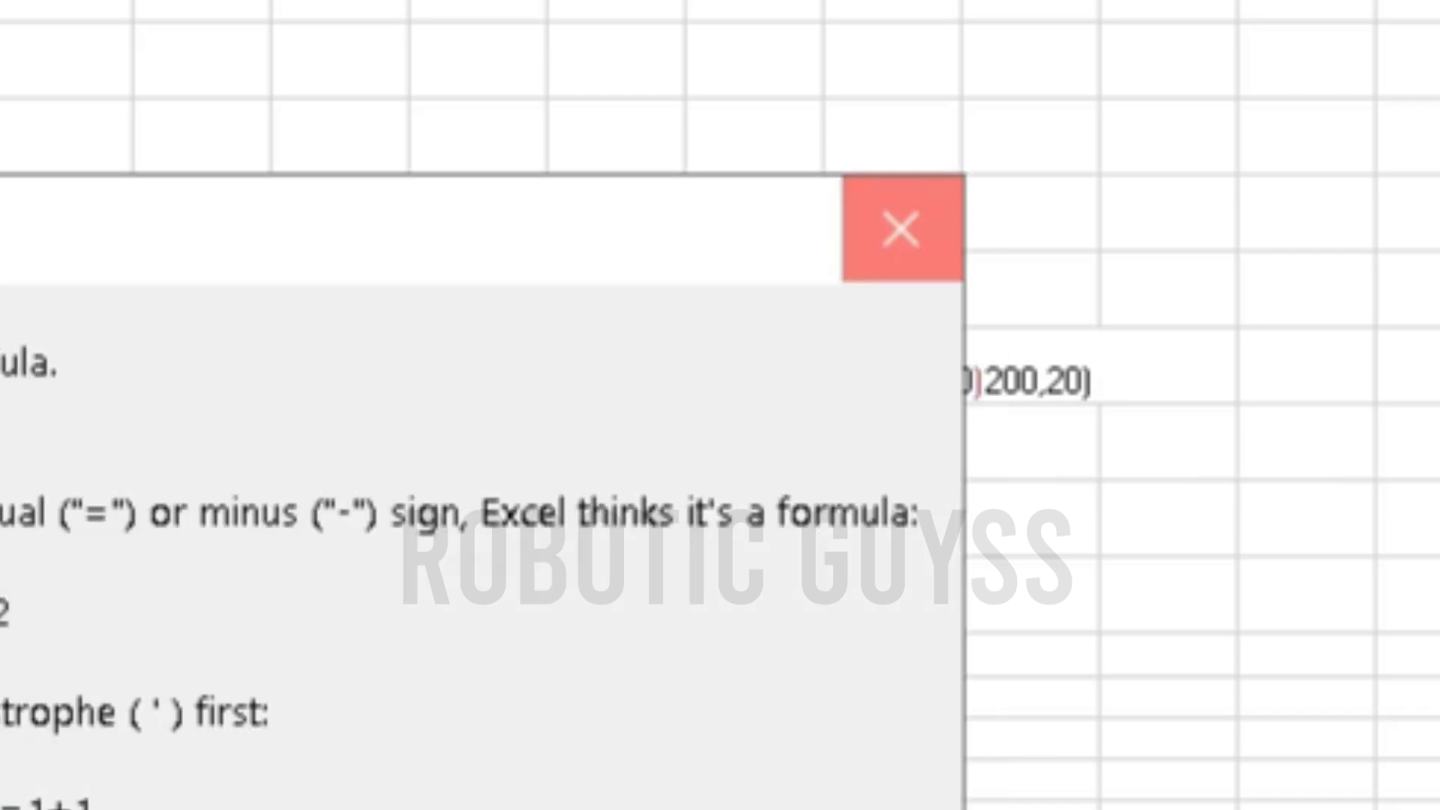
pyautogui.click(901, 229)
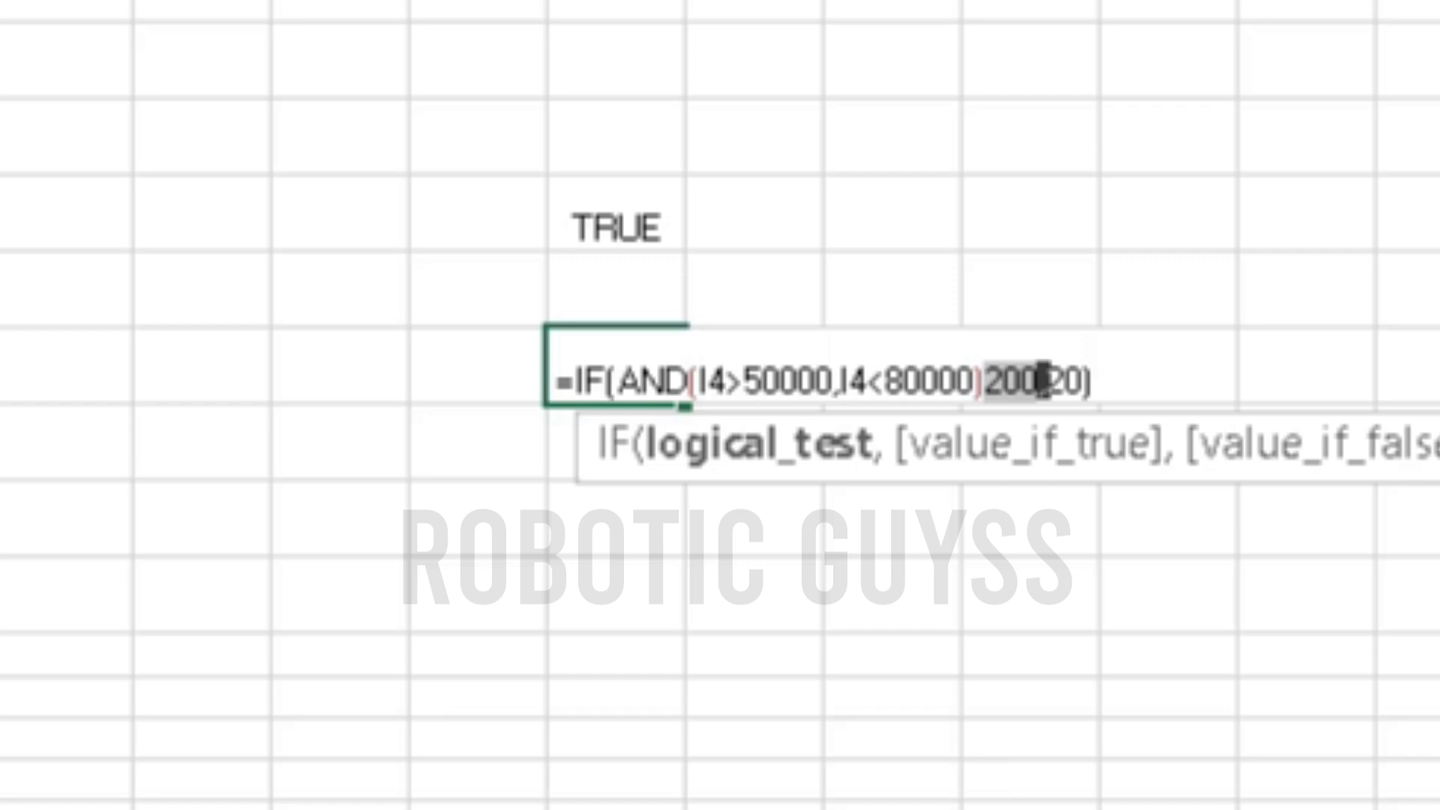
# Step: Insert a comma before 200 so the V9 formula reads =IF(AND(I4>50000,I4<80000),200,20)
pyautogui.click(984, 382)
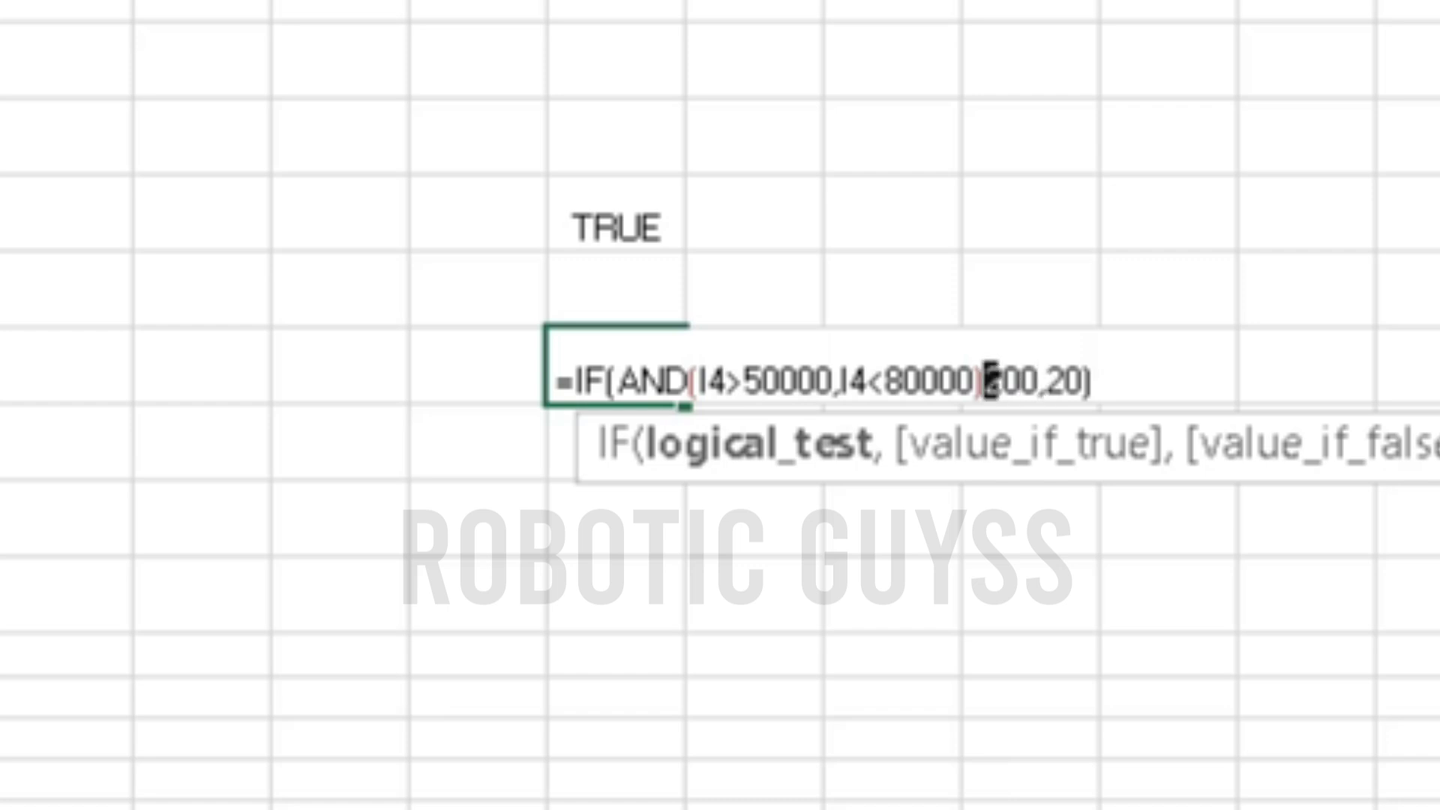
pyautogui.write(',')
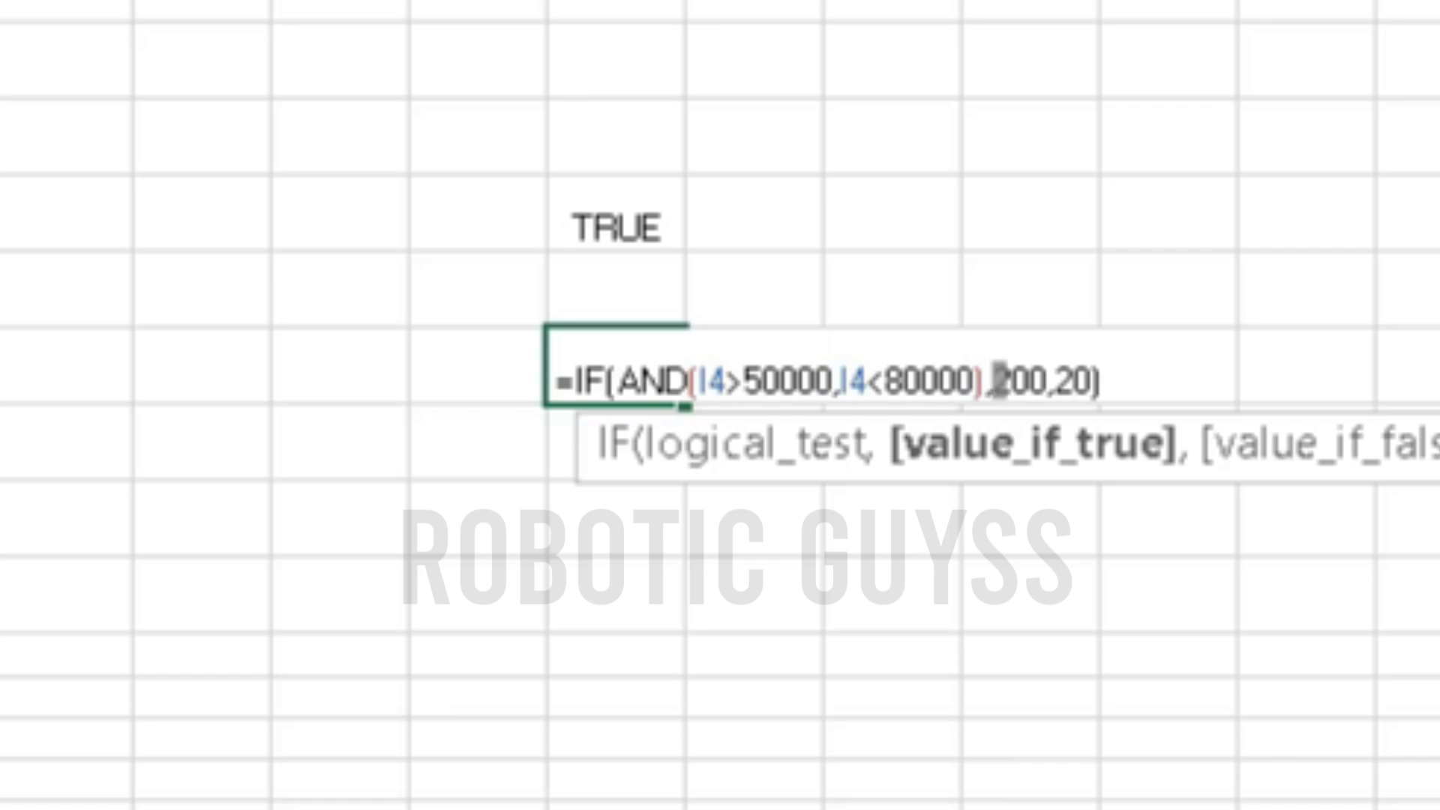
pyautogui.press('Return')
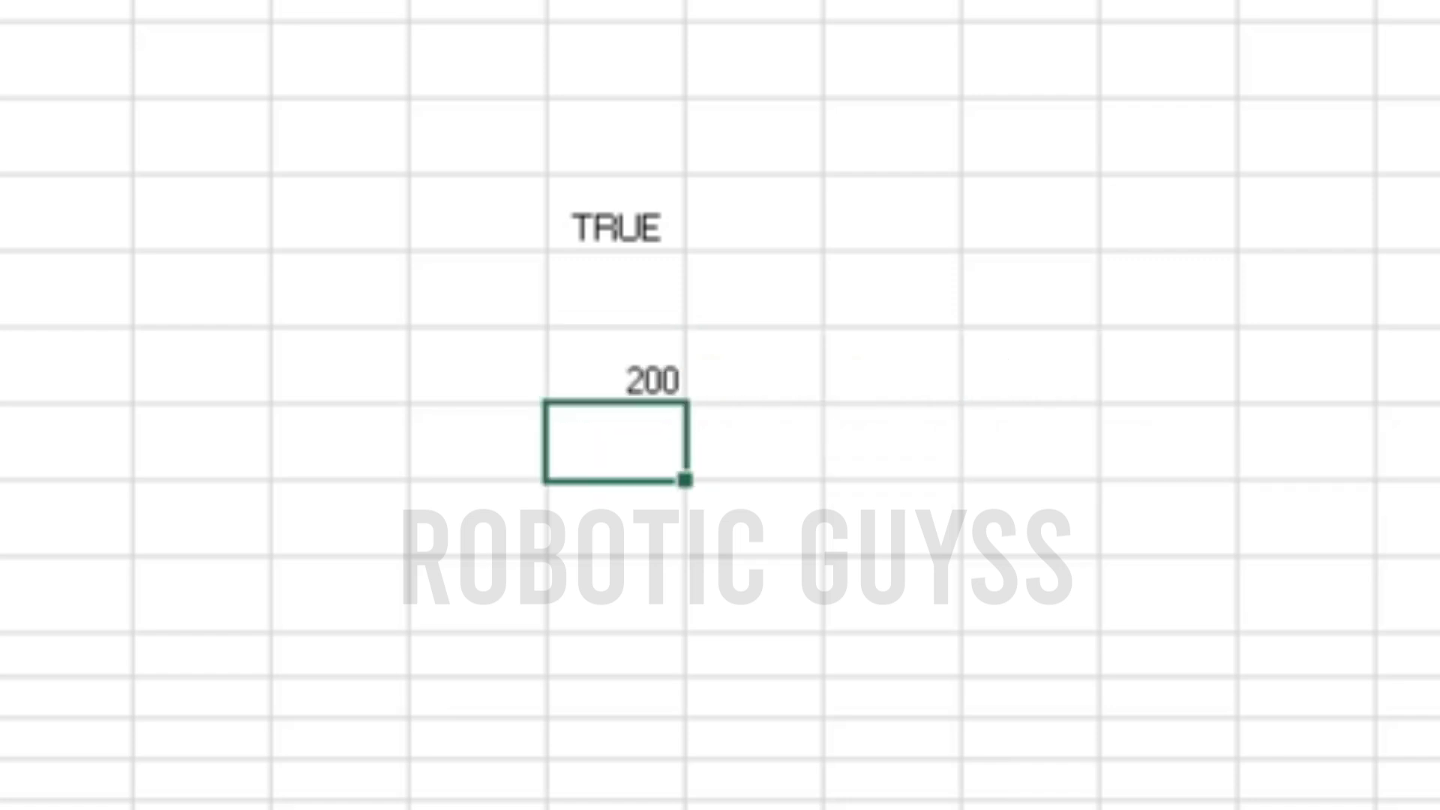
# Step: Change the first TOTAL SALES value to 40000 and check the test formula cells V9 and V7
pyautogui.click(616, 366)
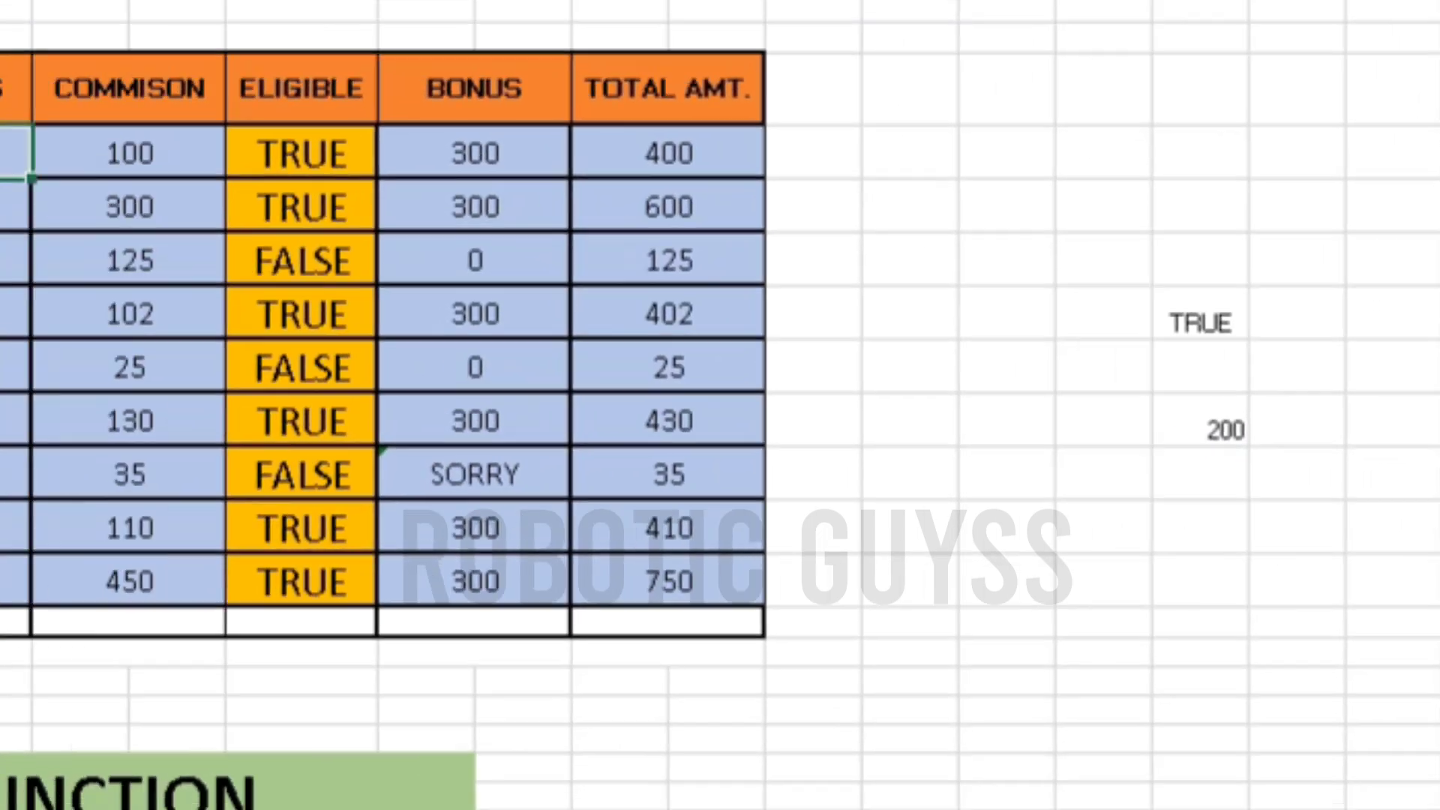
pyautogui.press('F2')
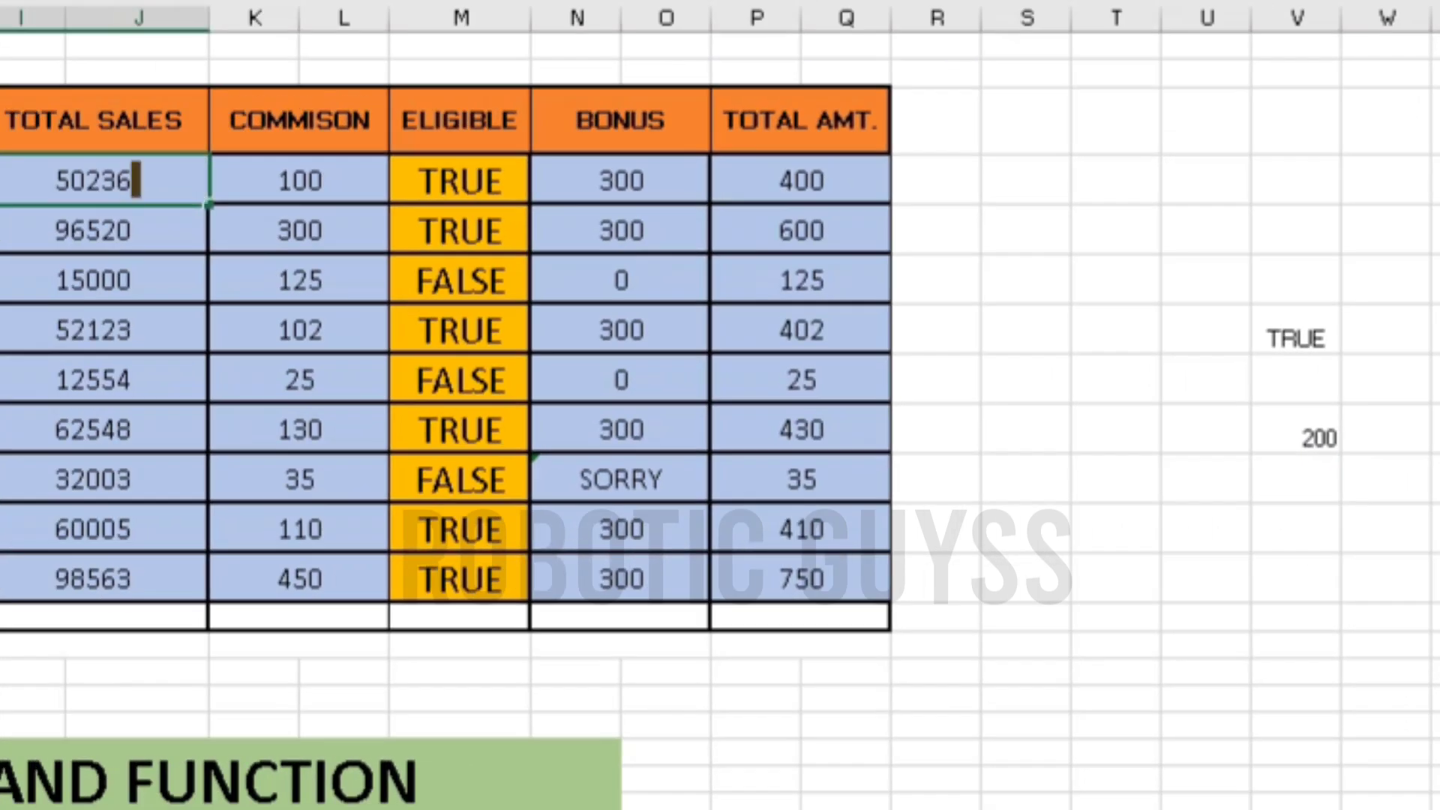
pyautogui.press('BackSpace')
pyautogui.press('BackSpace')
pyautogui.press('BackSpace')
pyautogui.press('BackSpace')
pyautogui.press('BackSpace')
pyautogui.write('40000')
pyautogui.press('Return')
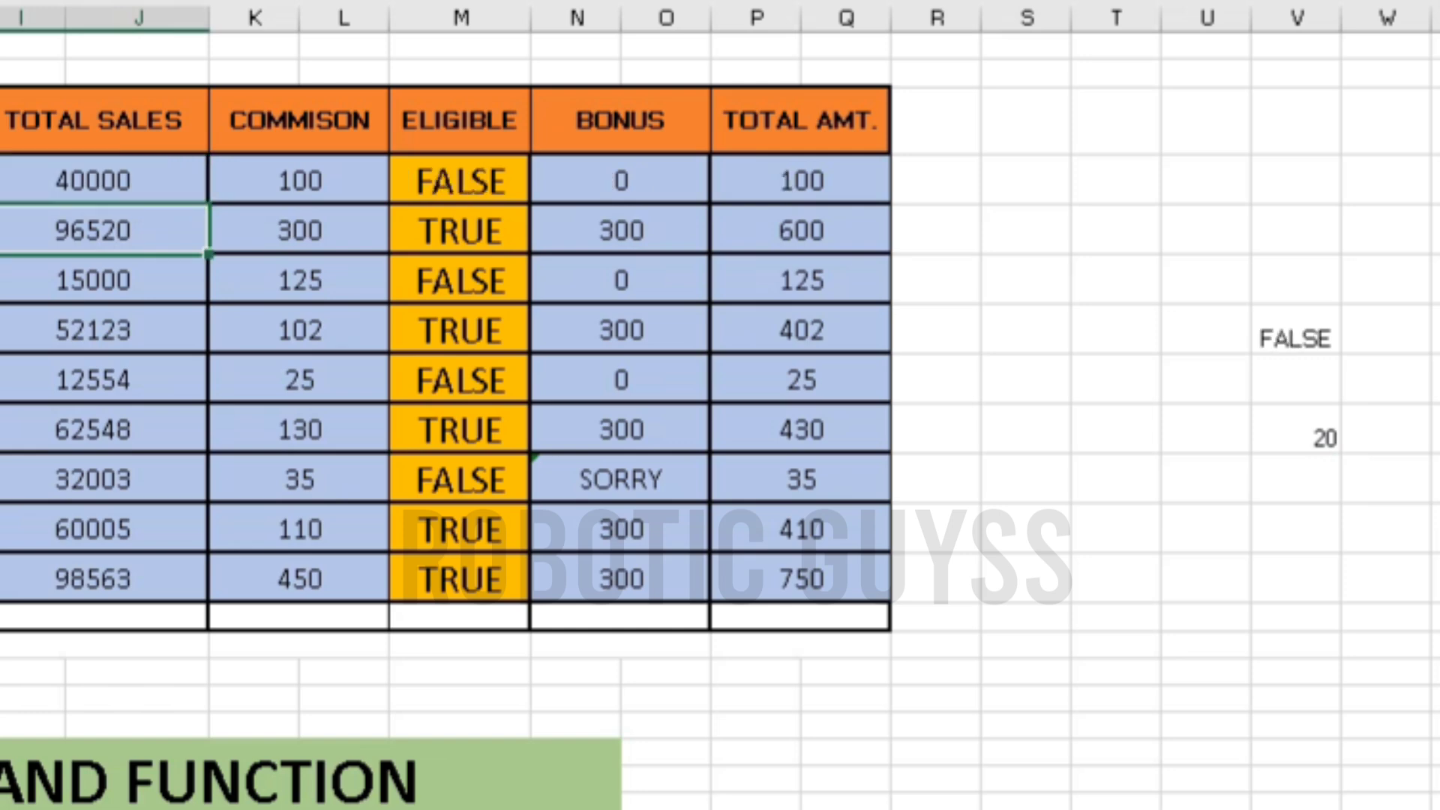
pyautogui.click(1296, 429)
pyautogui.click(1296, 329)
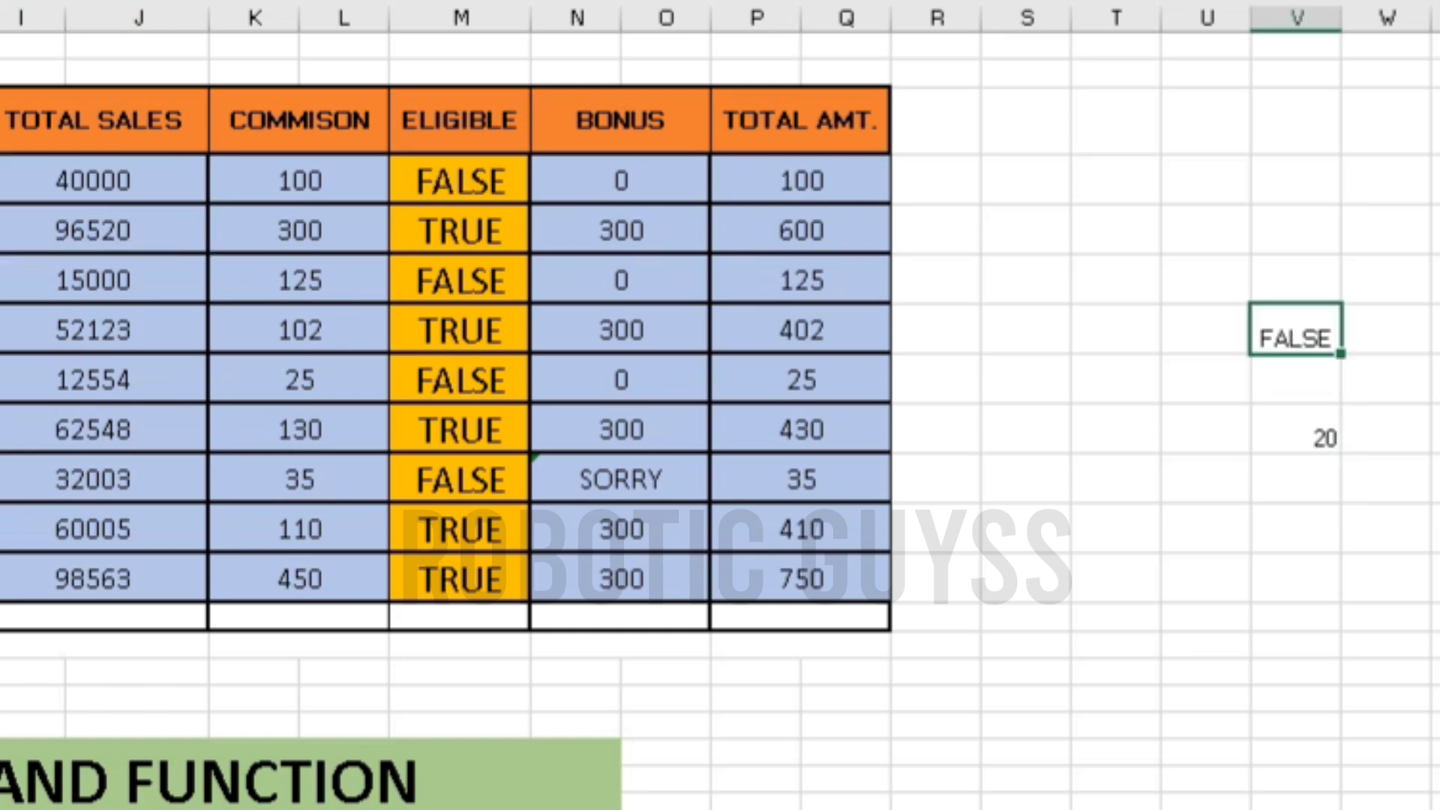